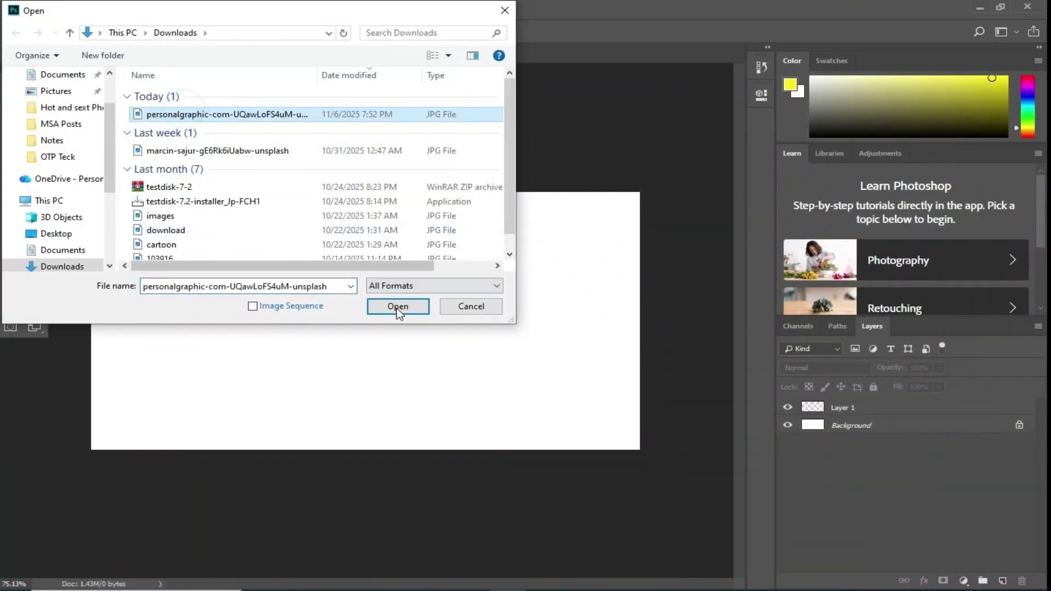
Open the egg photo personalgraphic-com-UQawLoFS4uM-unsplash and add a blank layer above its background.
click(396, 306)
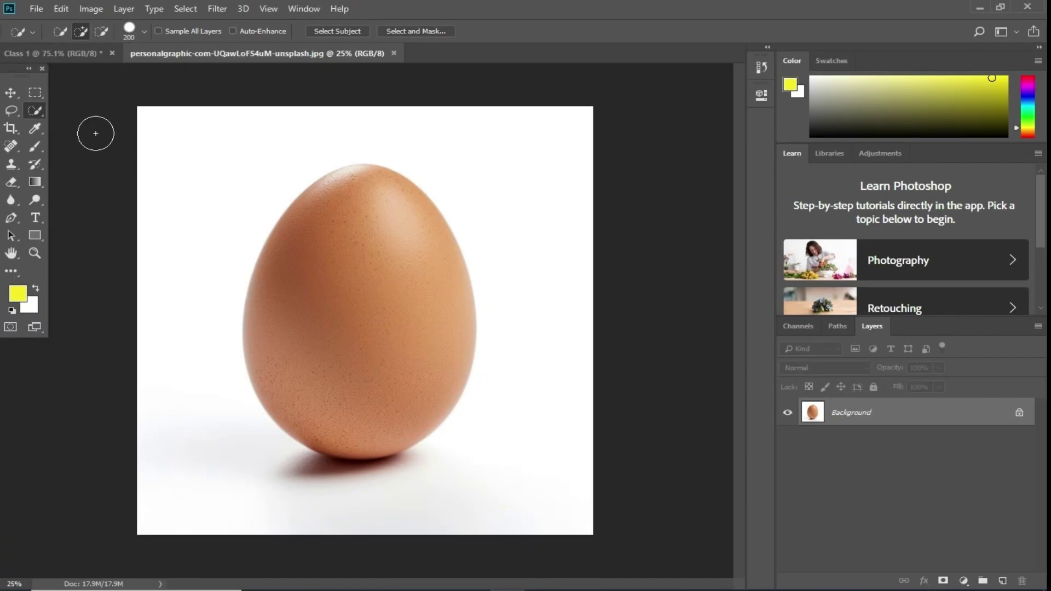
click(21, 92)
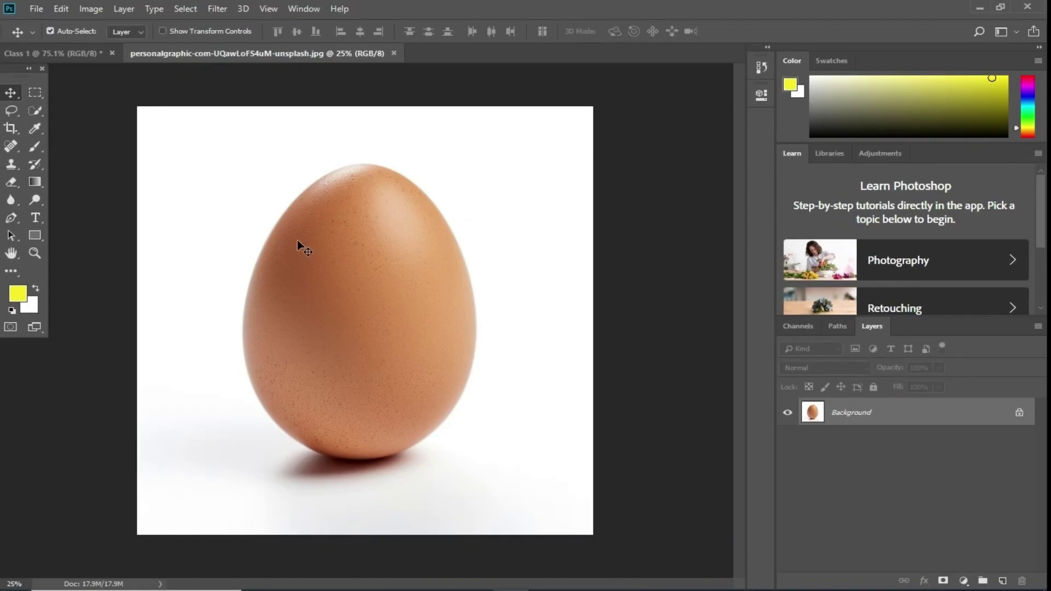
click(1003, 582)
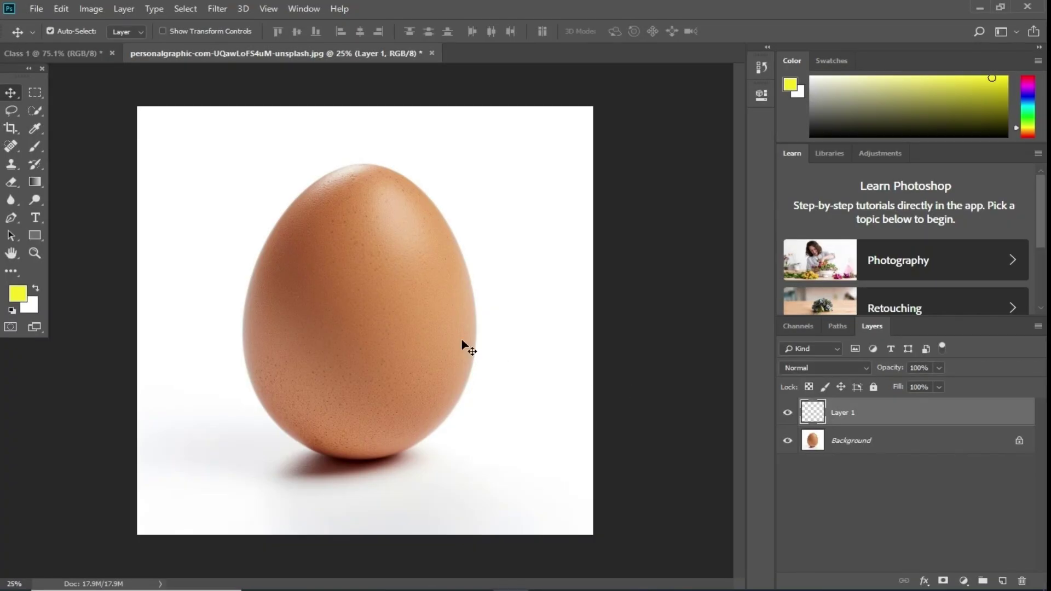
Select the egg by tracing its full outline with the Magnetic Lasso tool, closing the path at the top of the egg.
click(10, 114)
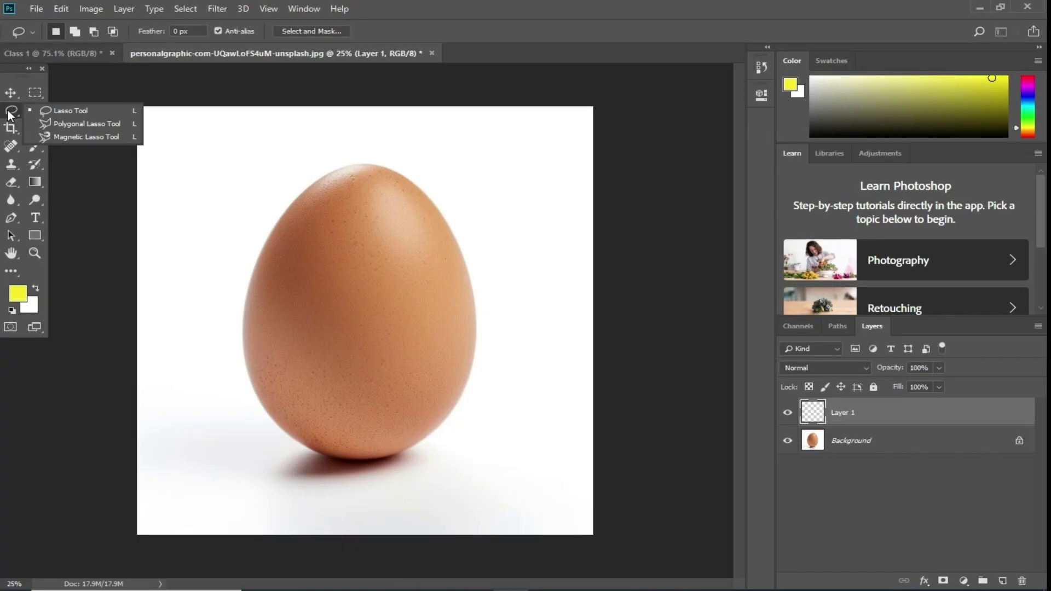
click(81, 137)
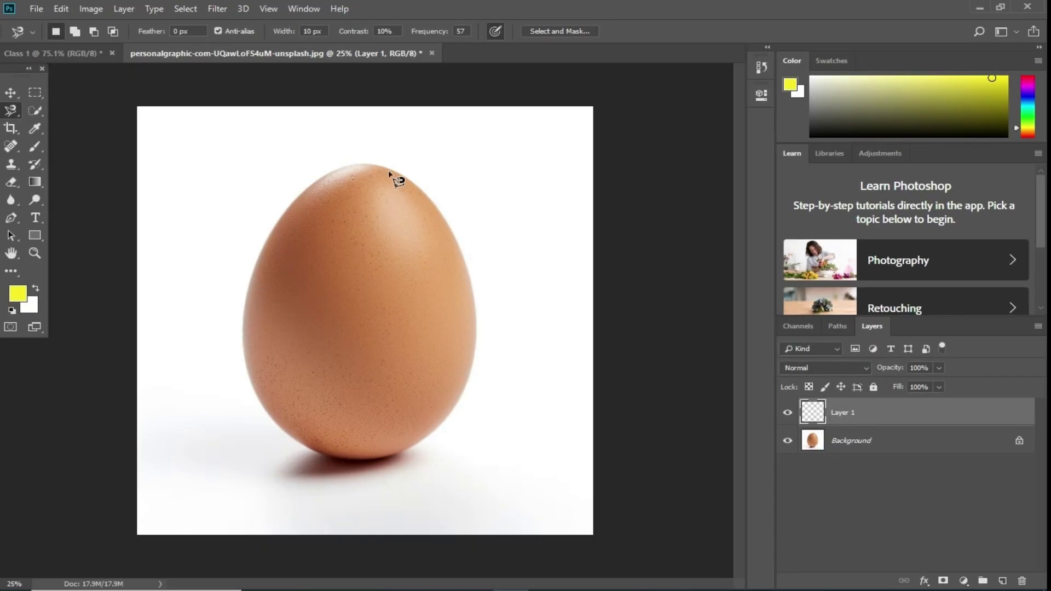
click(354, 164)
key(BackSpace)
key(BackSpace)
click(457, 240)
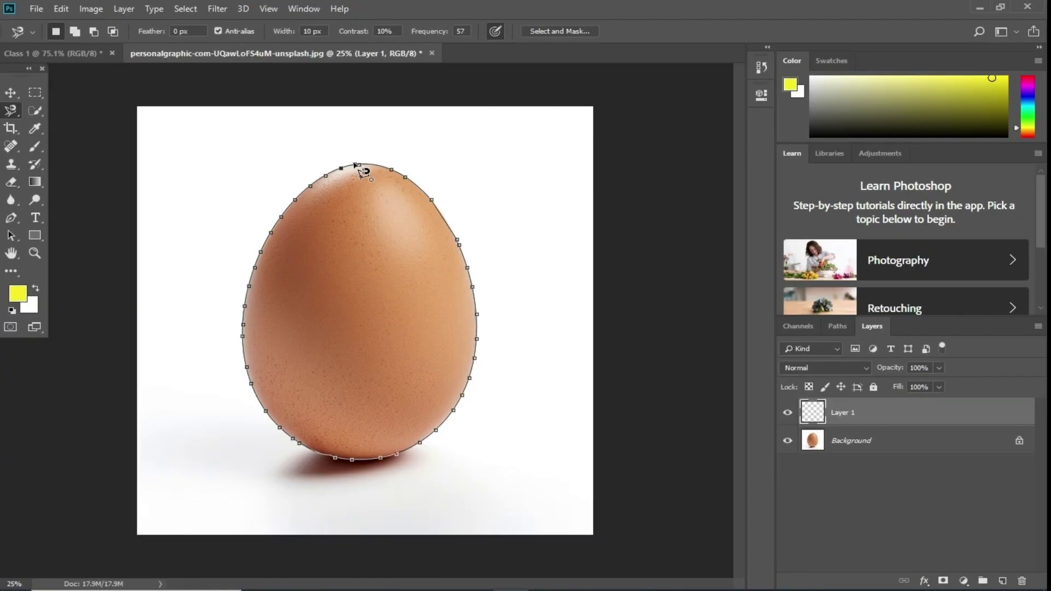
click(355, 164)
Try filling the egg selection with the yellow foreground colour, undo the fill and deselect.
key(alt+BackSpace)
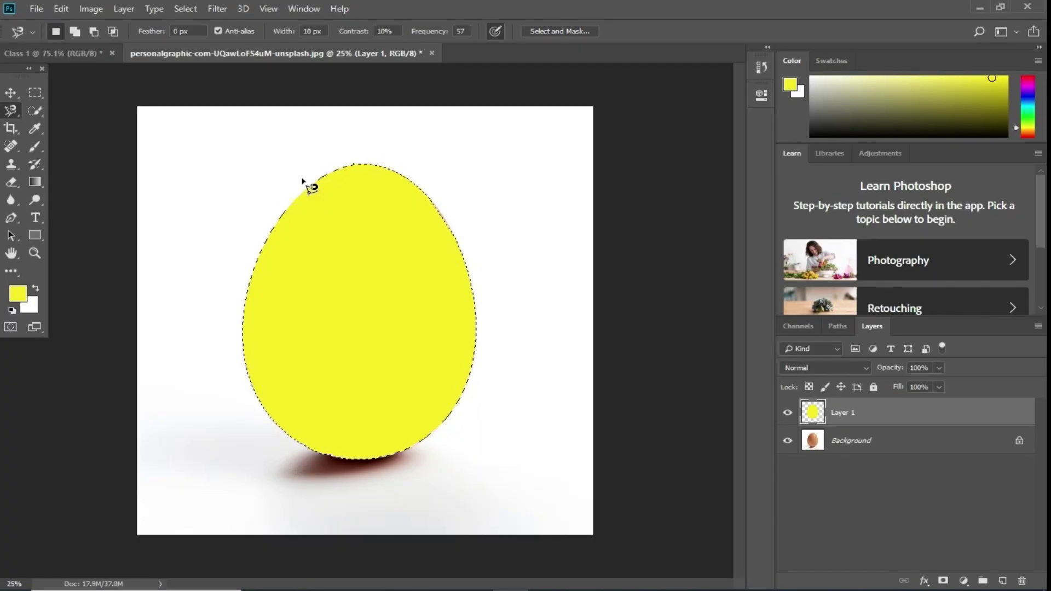
key(ctrl+z)
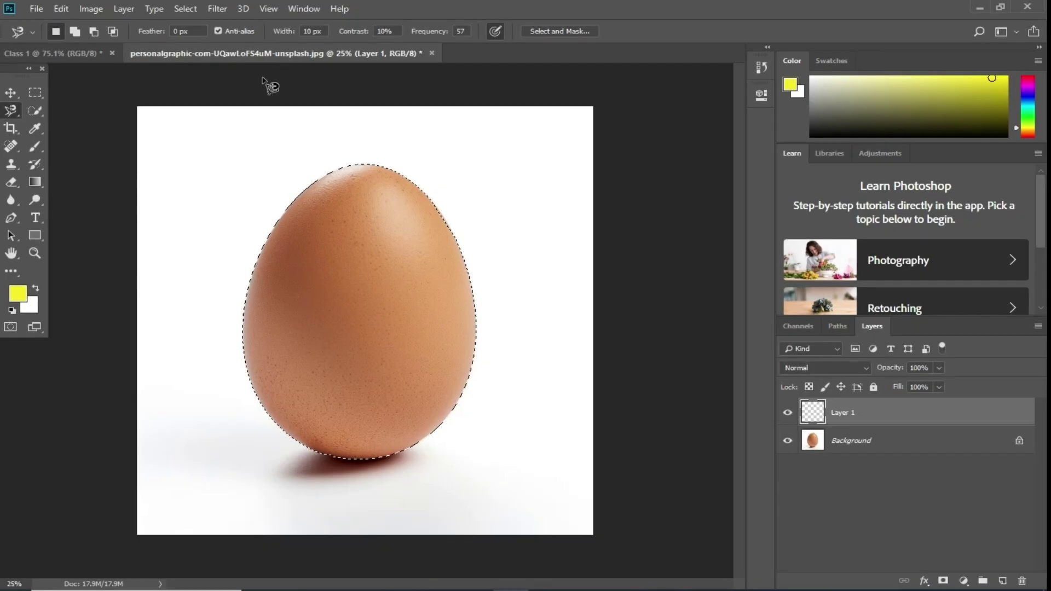
click(33, 110)
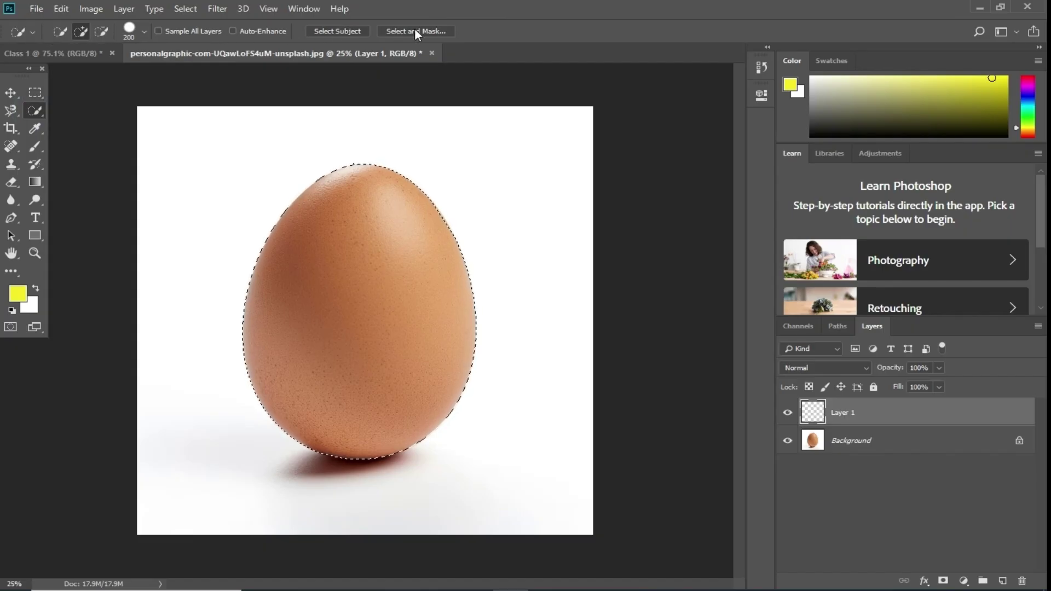
click(12, 111)
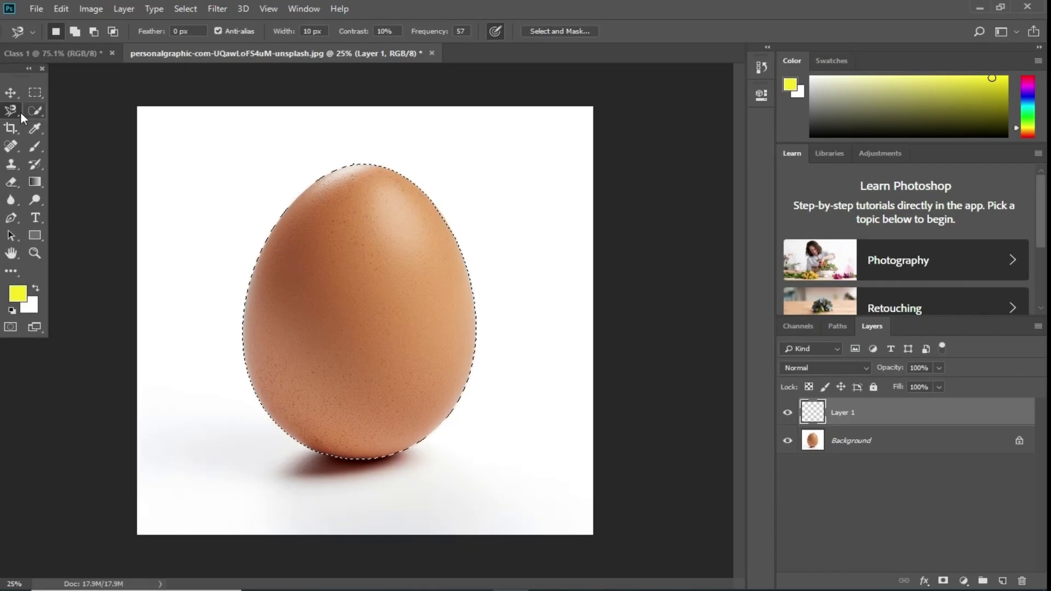
key(ctrl+d)
Enclose the egg in a loose seven-sided selection with the Polygonal Lasso tool, and deselect it.
right_click(11, 111)
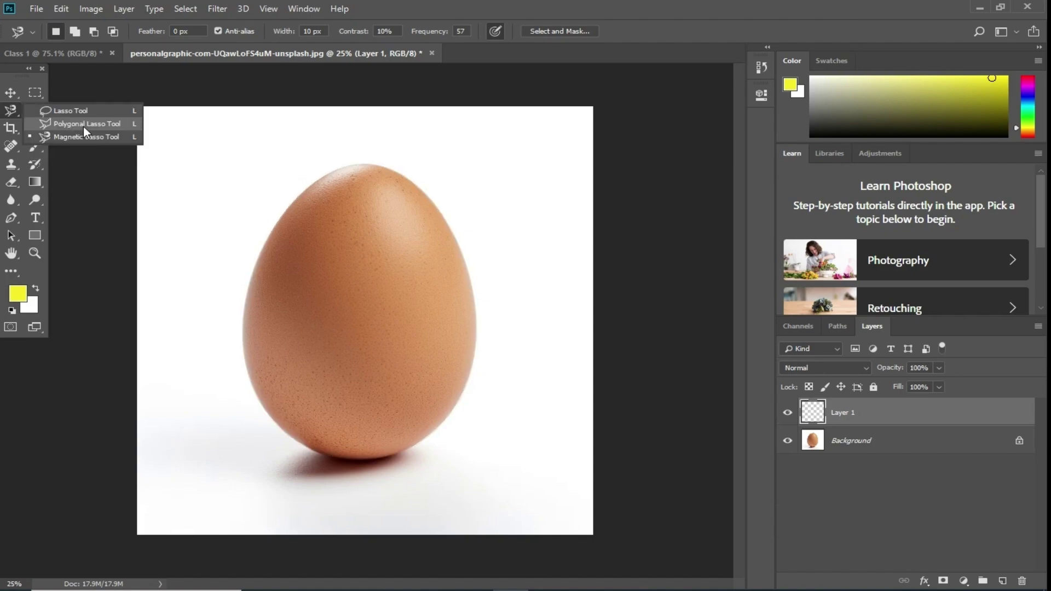
click(83, 127)
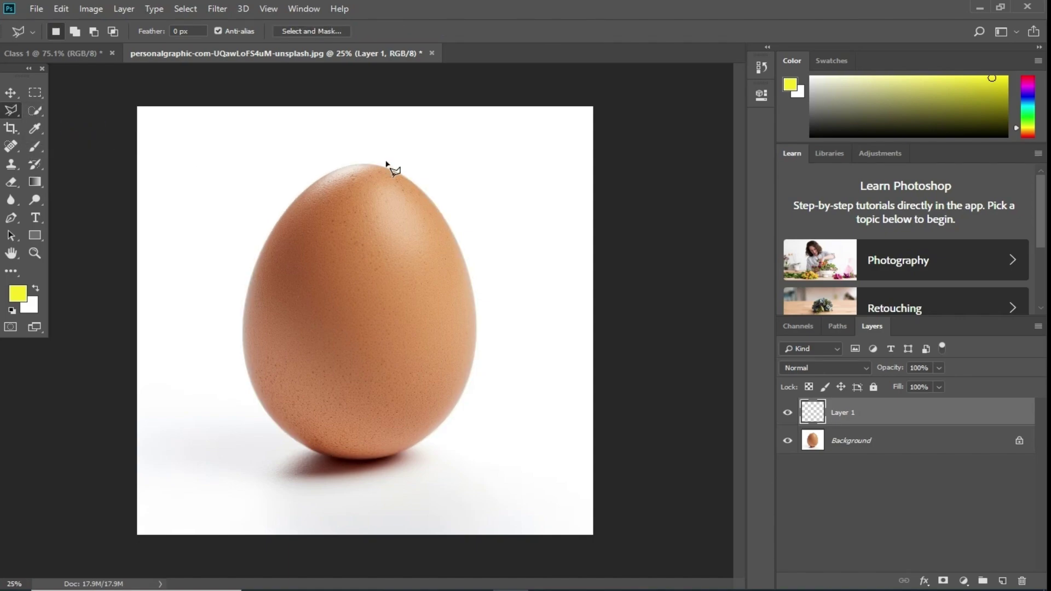
mouse_move(384, 154)
mouse_down()
mouse_move(451, 185)
mouse_move(473, 218)
mouse_up()
click(340, 132)
click(222, 220)
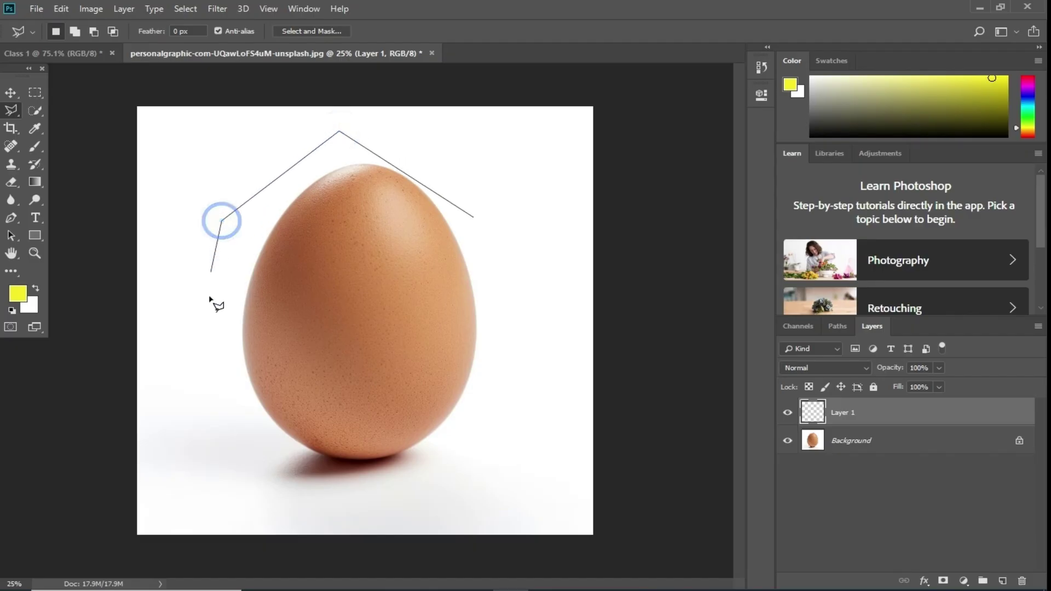
click(213, 396)
click(292, 504)
click(449, 485)
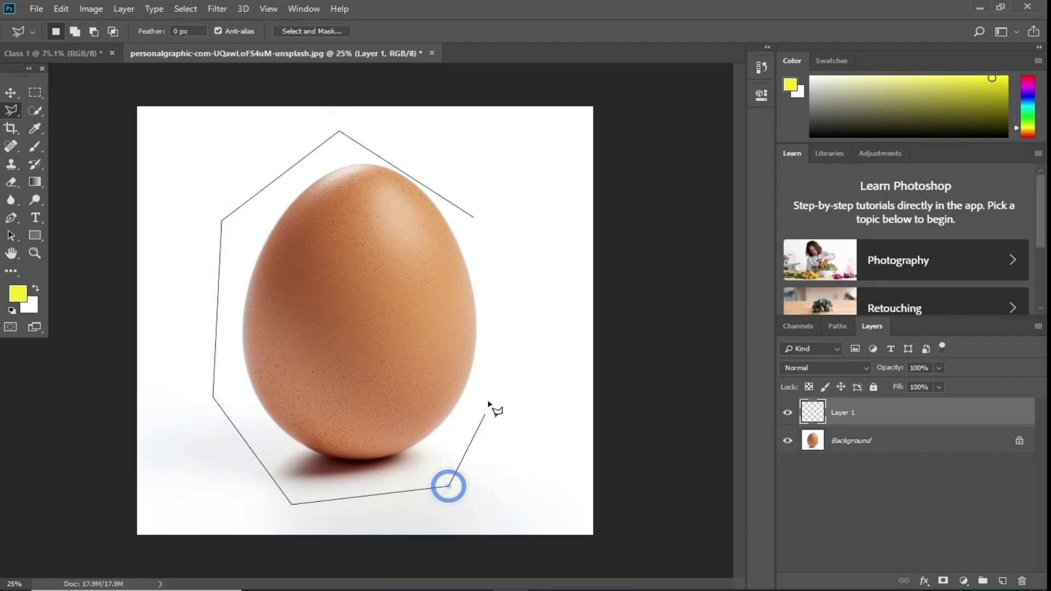
click(488, 397)
click(473, 219)
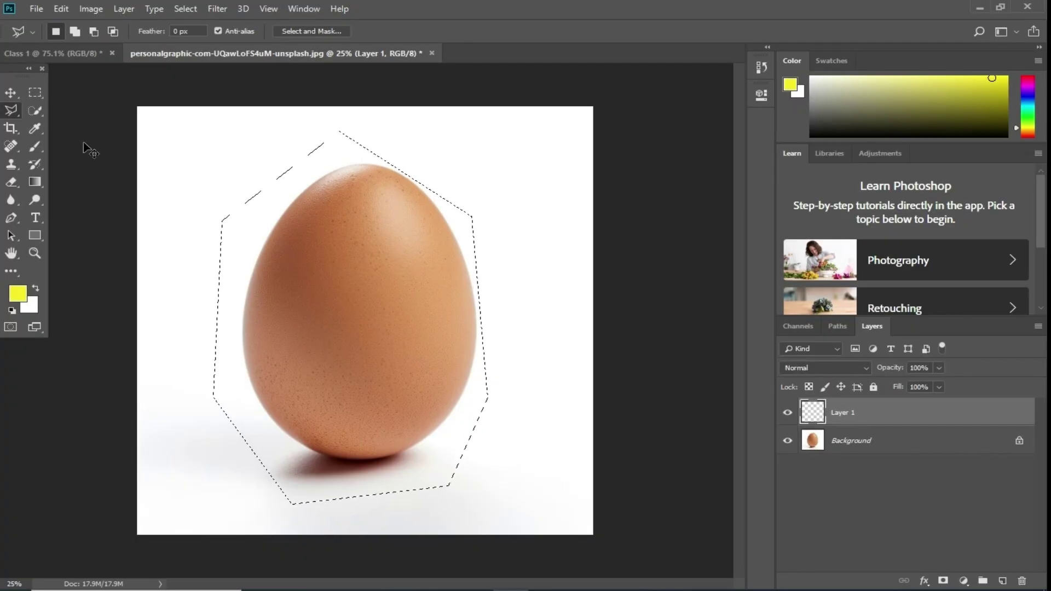
key(ctrl+d)
Draw several loose freehand selections around the egg with the Lasso tool, shifting the selection slightly down and right.
right_click(2, 114)
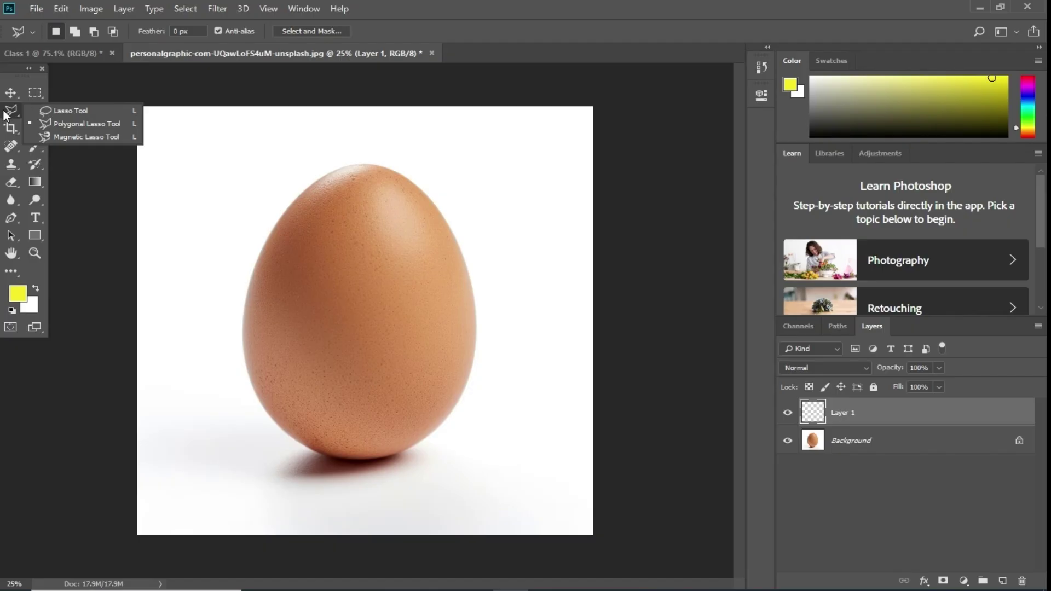
click(64, 110)
mouse_move(259, 154)
mouse_down()
mouse_move(244, 173)
mouse_move(200, 297)
mouse_move(241, 411)
mouse_move(393, 495)
mouse_move(507, 421)
mouse_move(480, 229)
mouse_move(346, 157)
mouse_move(244, 146)
mouse_move(248, 176)
mouse_up()
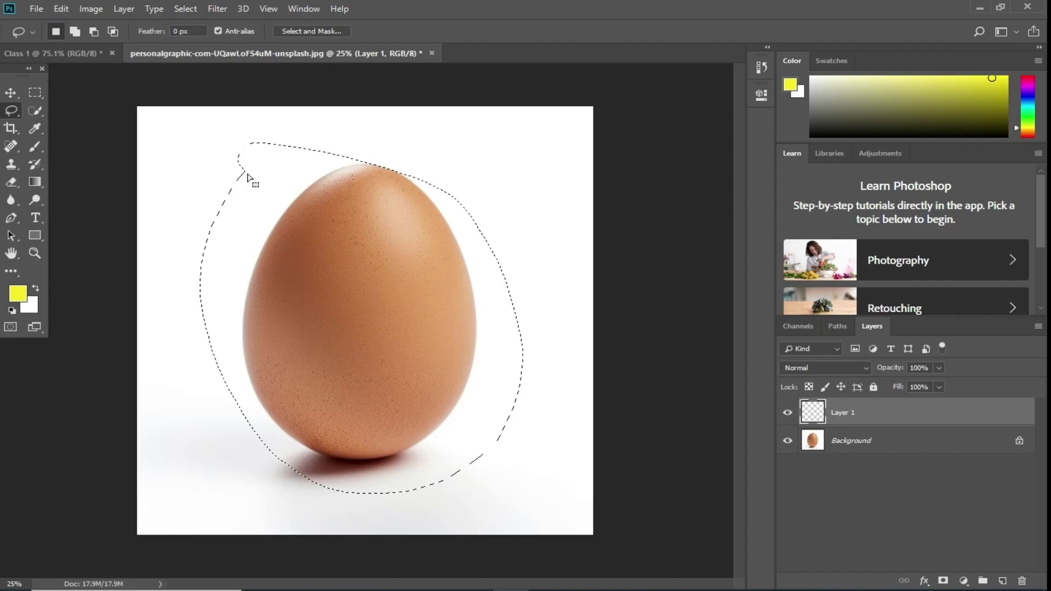
mouse_move(516, 144)
mouse_down()
mouse_move(452, 163)
mouse_move(289, 187)
mouse_move(233, 278)
mouse_move(270, 437)
mouse_move(489, 405)
mouse_move(501, 225)
mouse_move(436, 166)
mouse_up()
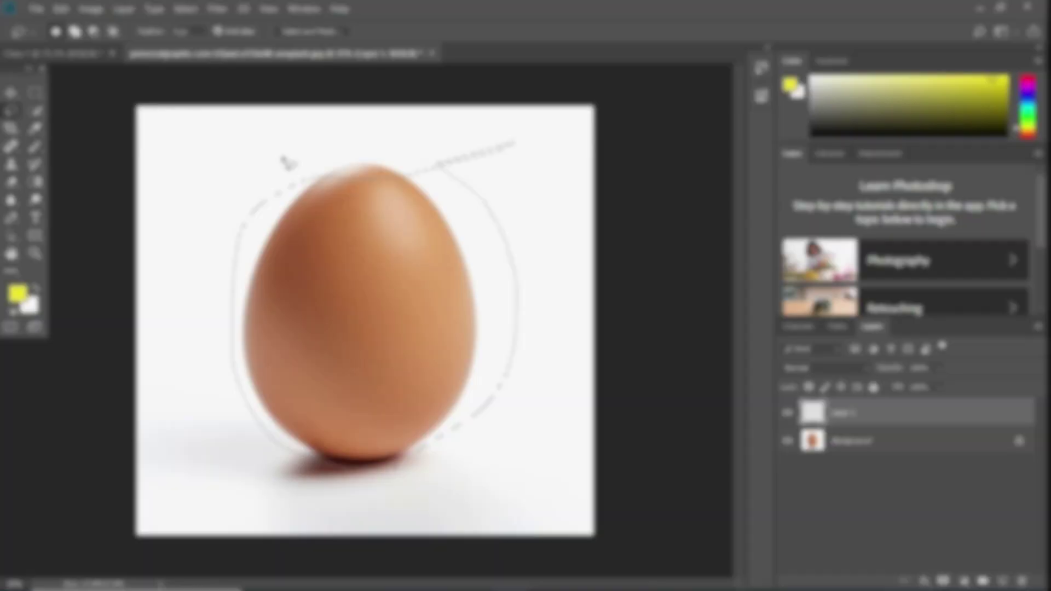
drag(249, 134, 231, 209)
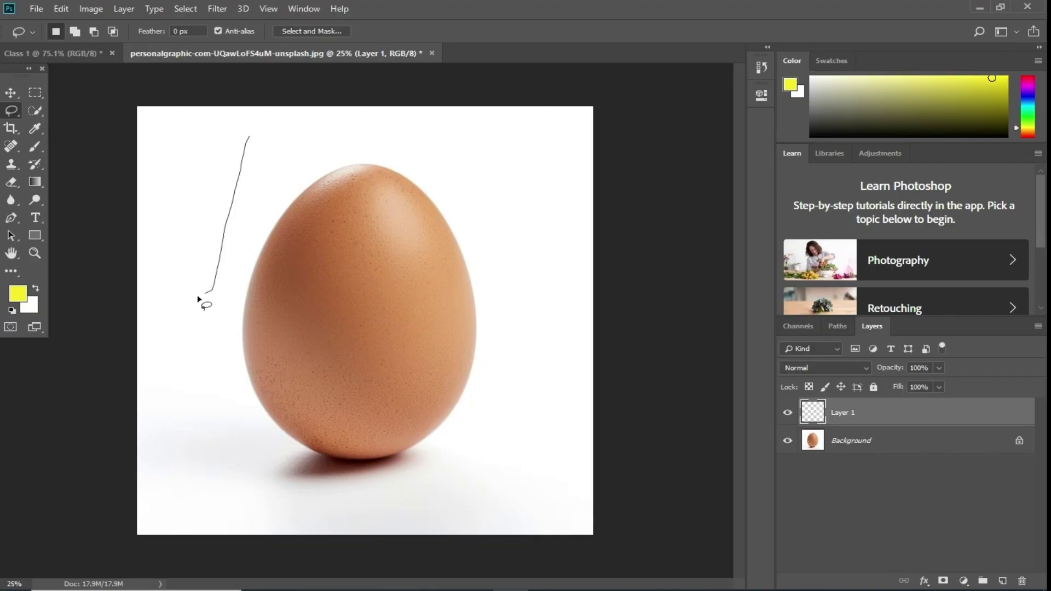
drag(198, 299, 150, 312)
drag(150, 311, 152, 308)
mouse_move(308, 141)
mouse_down()
mouse_move(462, 217)
mouse_move(493, 430)
mouse_move(330, 479)
mouse_move(244, 406)
mouse_up()
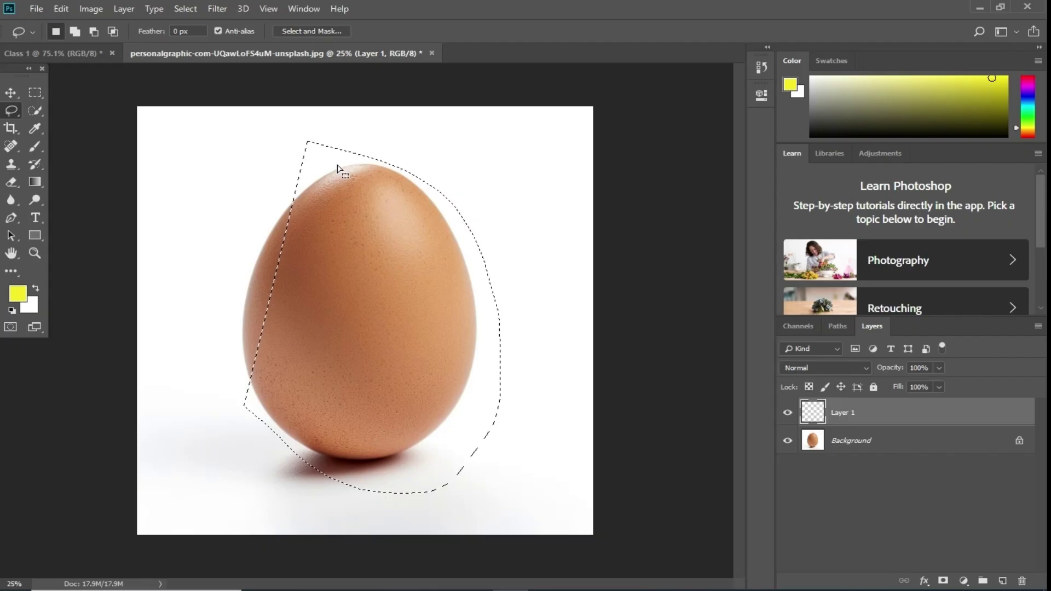
drag(340, 170, 353, 184)
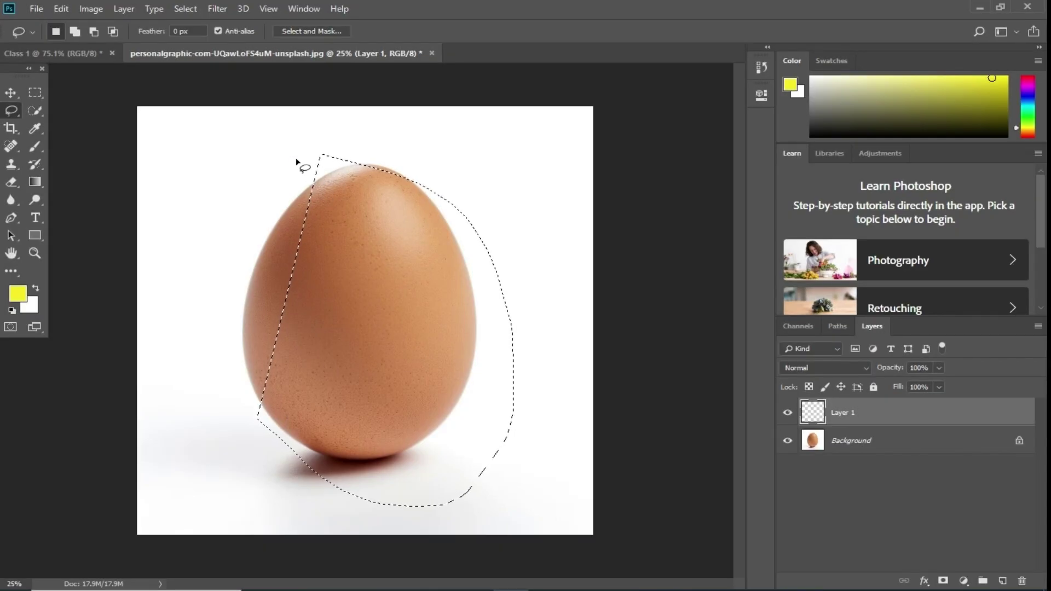
mouse_move(294, 159)
mouse_down()
mouse_move(479, 315)
mouse_move(378, 486)
mouse_move(283, 166)
mouse_move(294, 162)
mouse_up()
drag(296, 167, 317, 212)
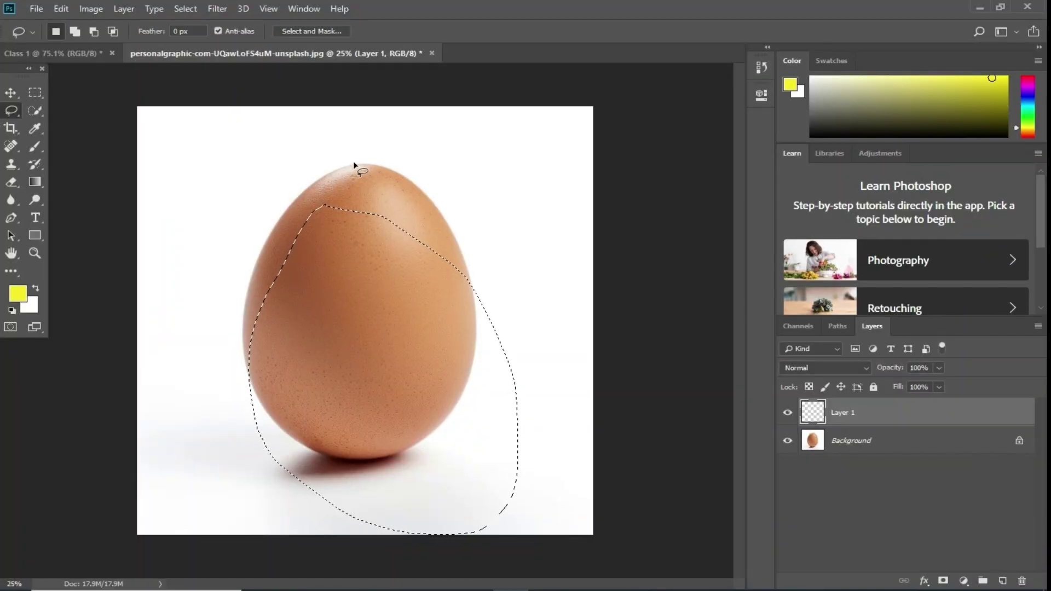
Sample the egg's pale top and its shell with the Magic Wand tool, undoing back past the added layer and clearing the selections.
click(34, 106)
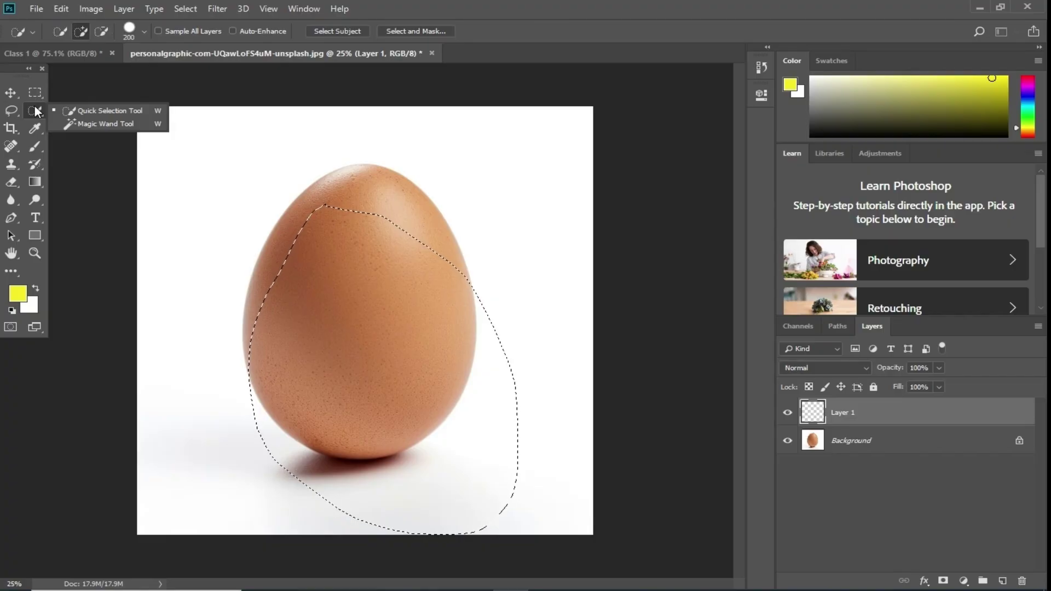
click(101, 124)
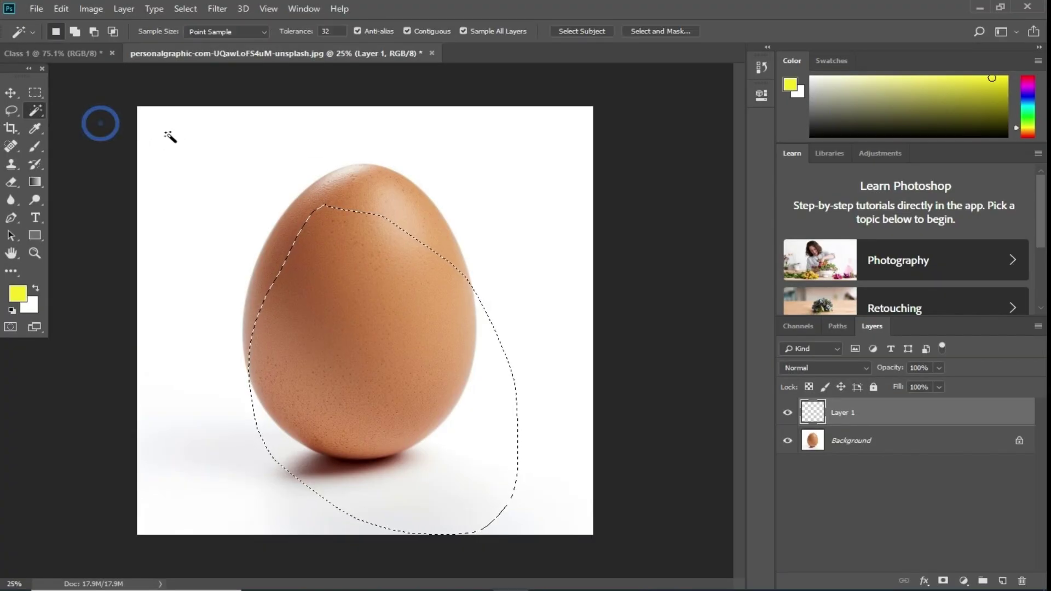
click(343, 172)
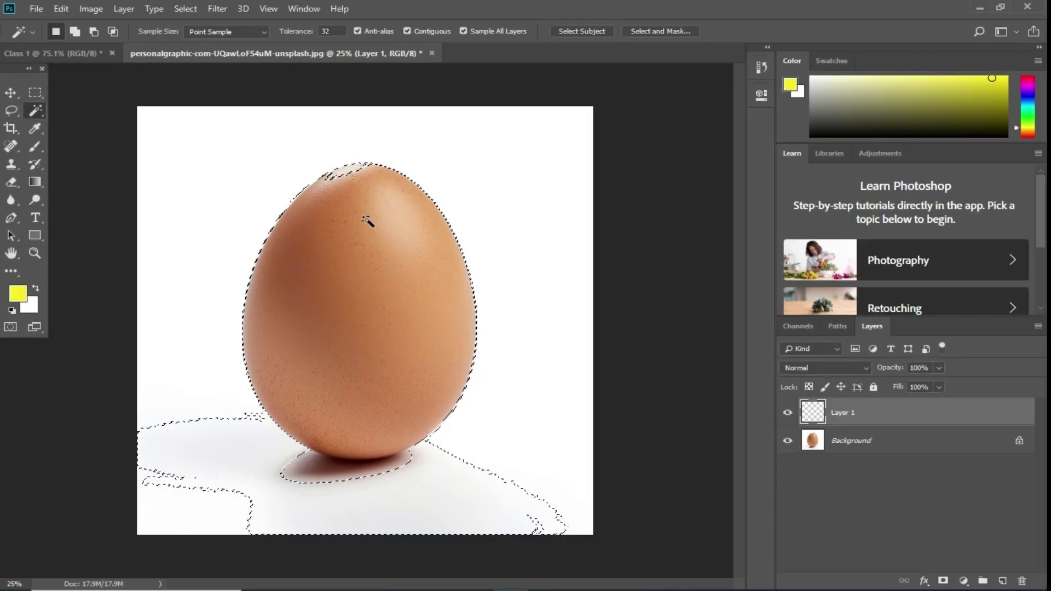
key(ctrl+alt+z)
key(ctrl+alt+z)
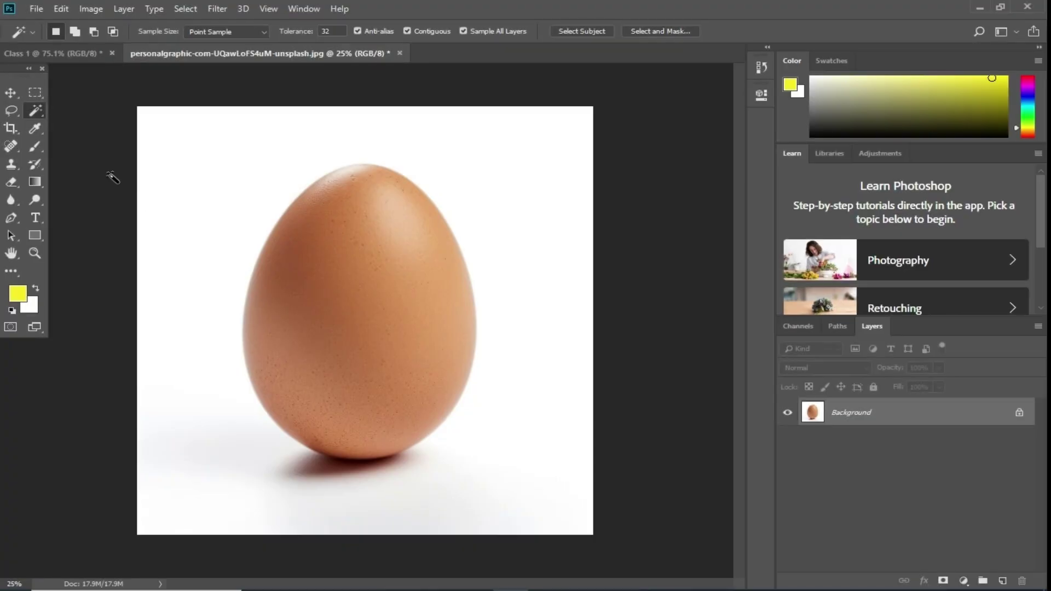
click(425, 258)
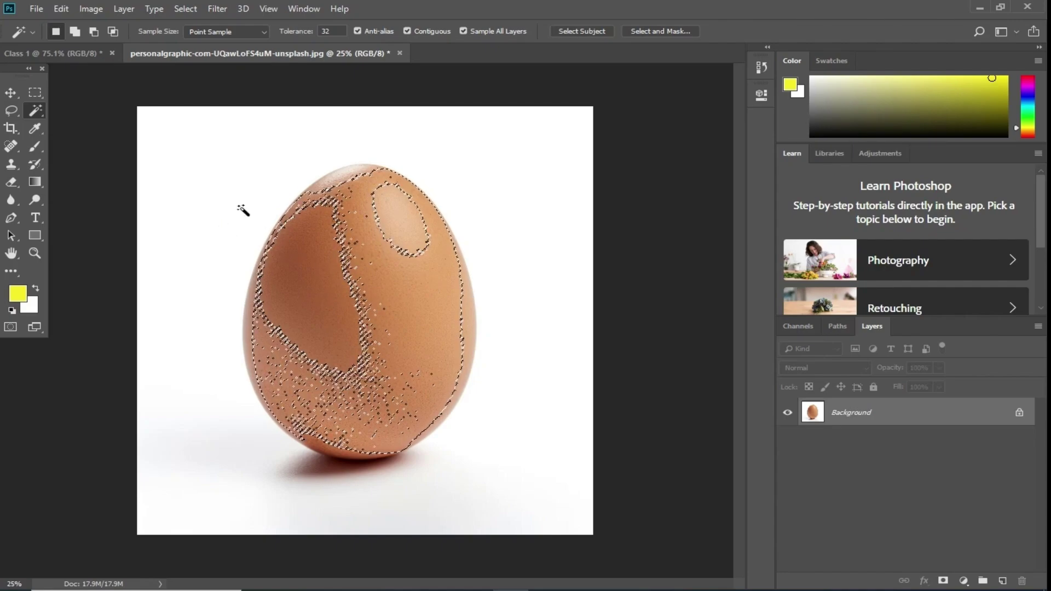
key(ctrl+d)
Draw successive rectangular marquee selections over the egg's upper half, its base, its upper left and finally its middle.
right_click(39, 94)
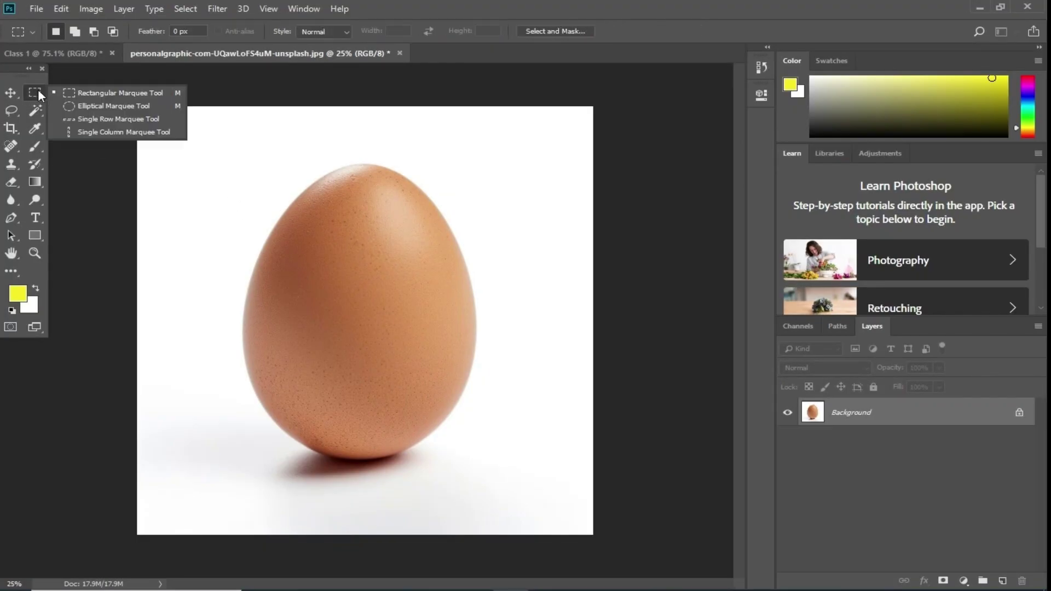
click(85, 94)
drag(198, 132, 495, 330)
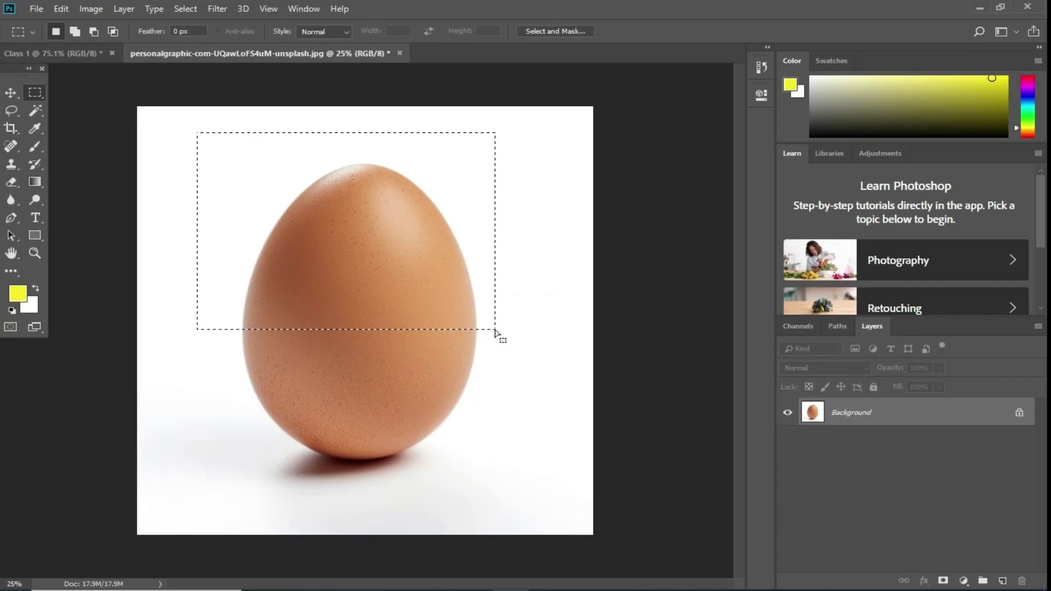
drag(244, 365, 517, 484)
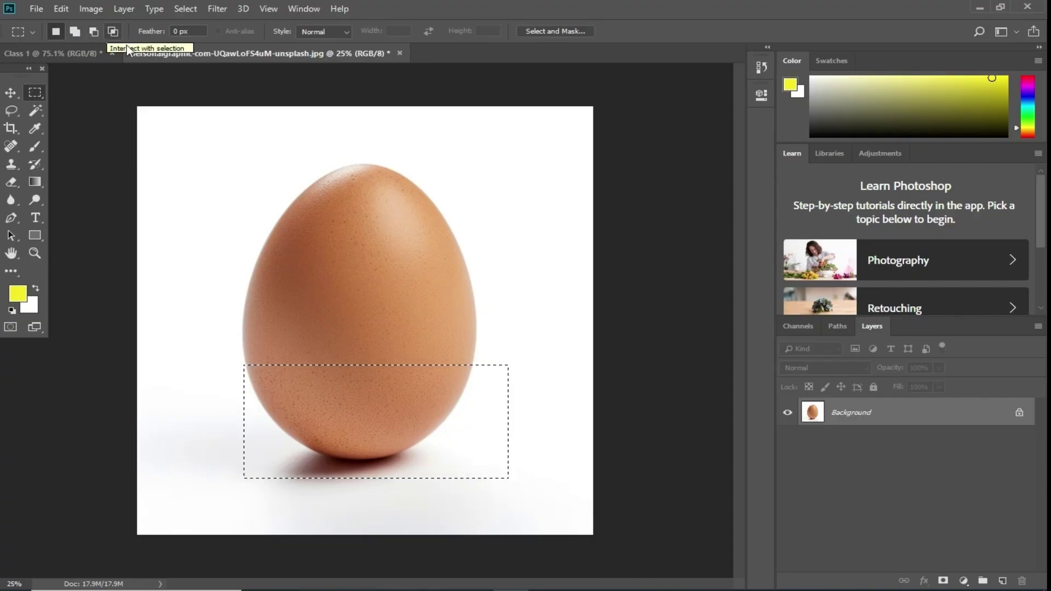
drag(179, 134, 389, 302)
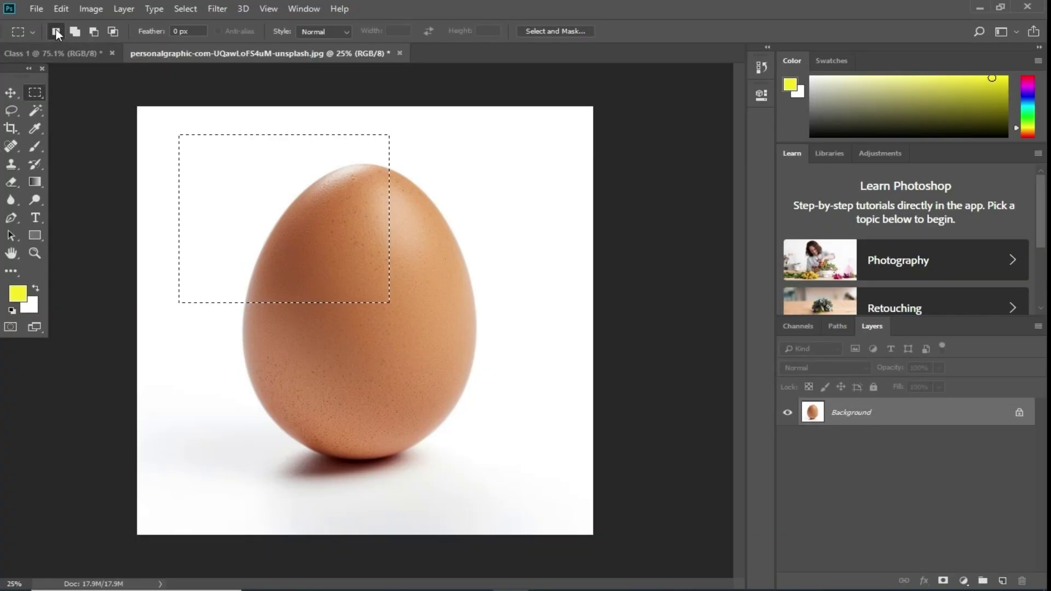
drag(475, 203, 282, 425)
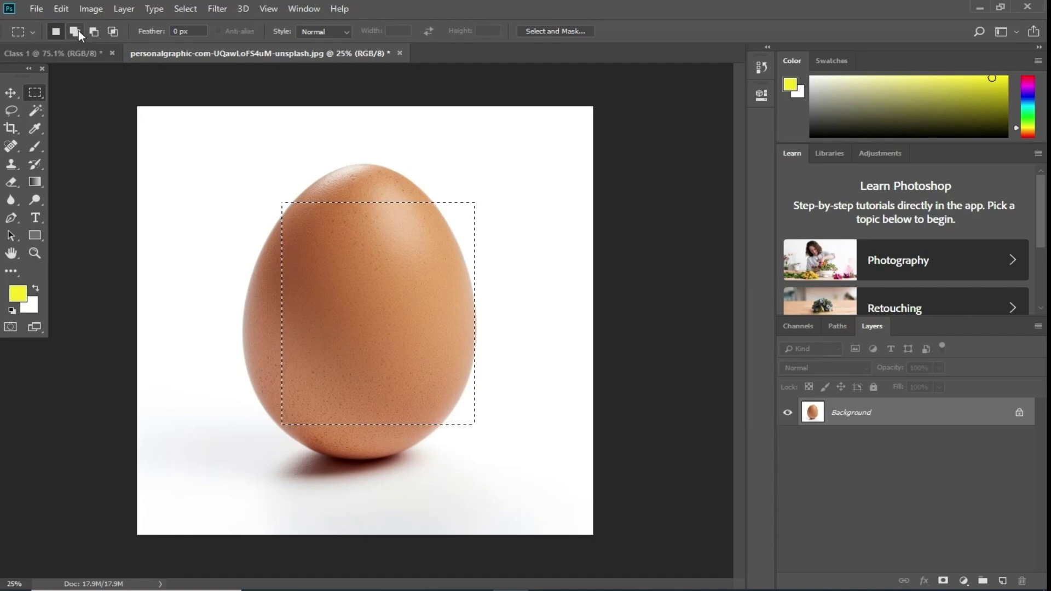
Replace the marquee with three rectangles over the egg's upper left, right side and lower left, using the add-to-selection mode.
click(75, 31)
drag(256, 157, 373, 246)
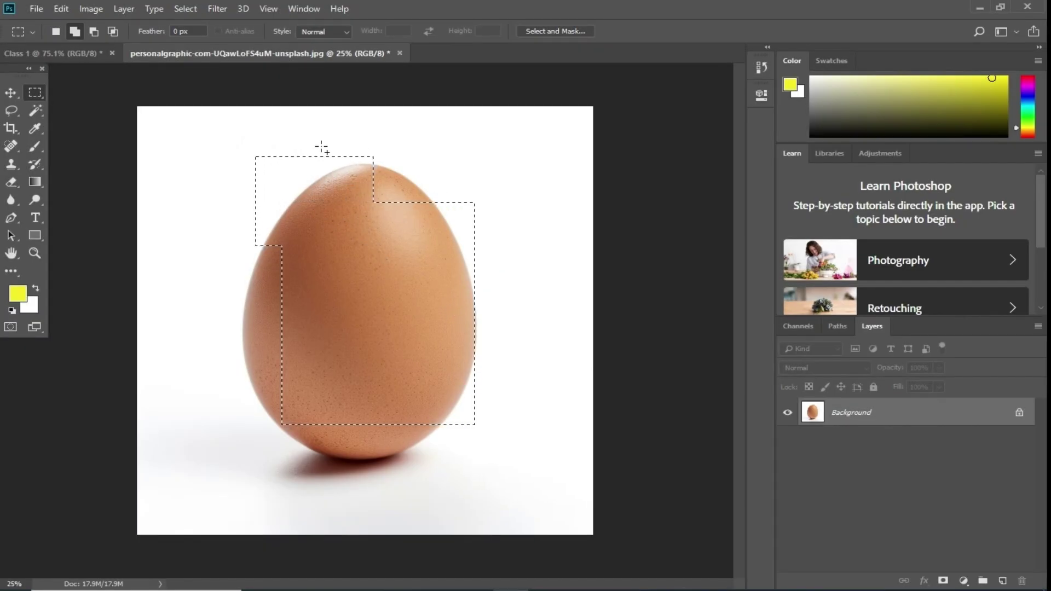
key(ctrl+z)
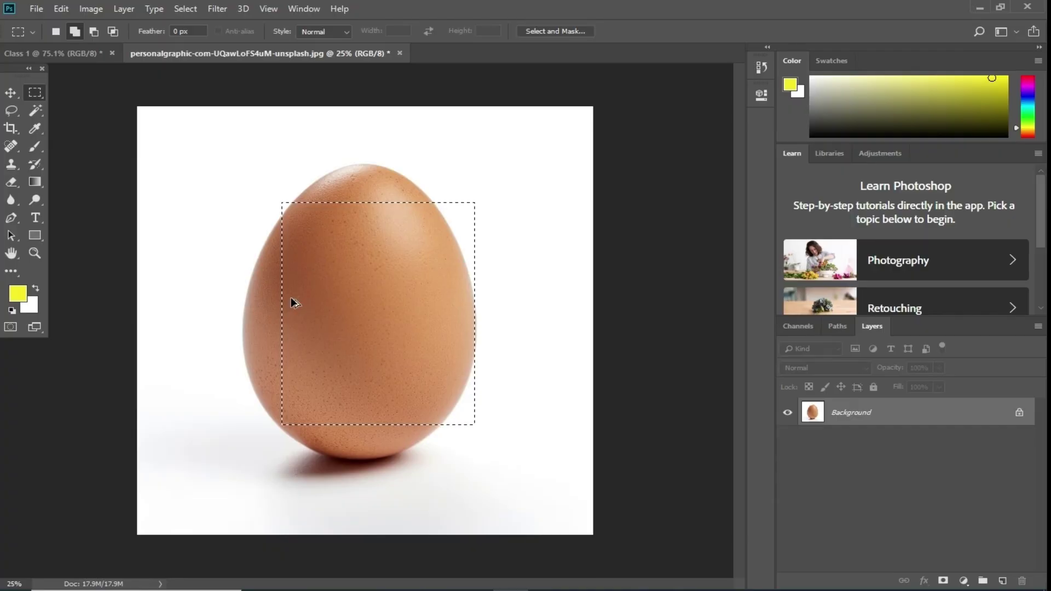
key(ctrl+d)
drag(247, 176, 542, 431)
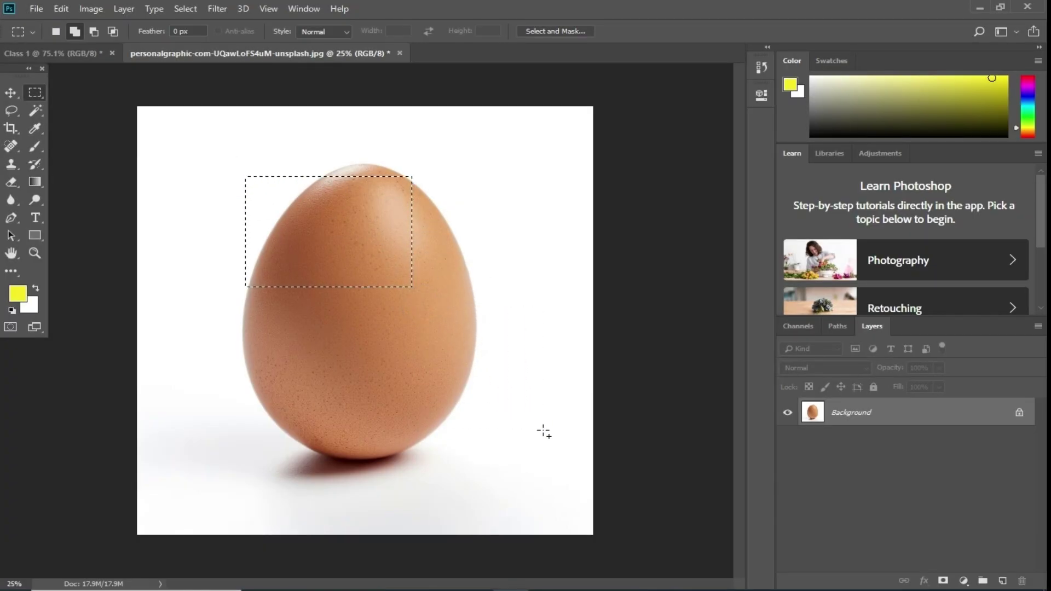
drag(182, 365, 329, 466)
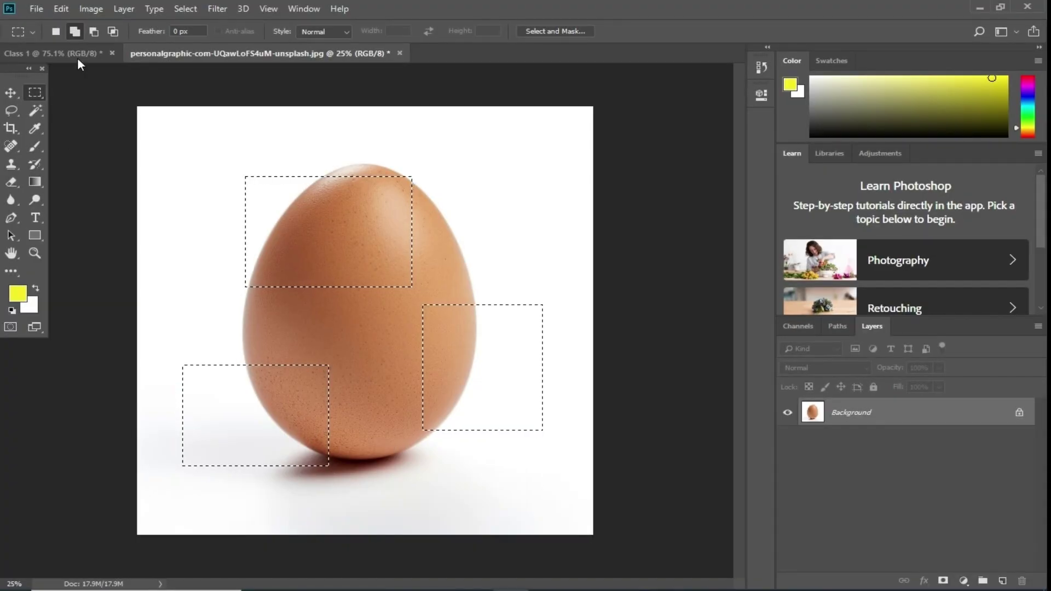
Subtract notches from the top and left edges of the right-hand selection and a vertical strip from the upper-left one.
click(94, 31)
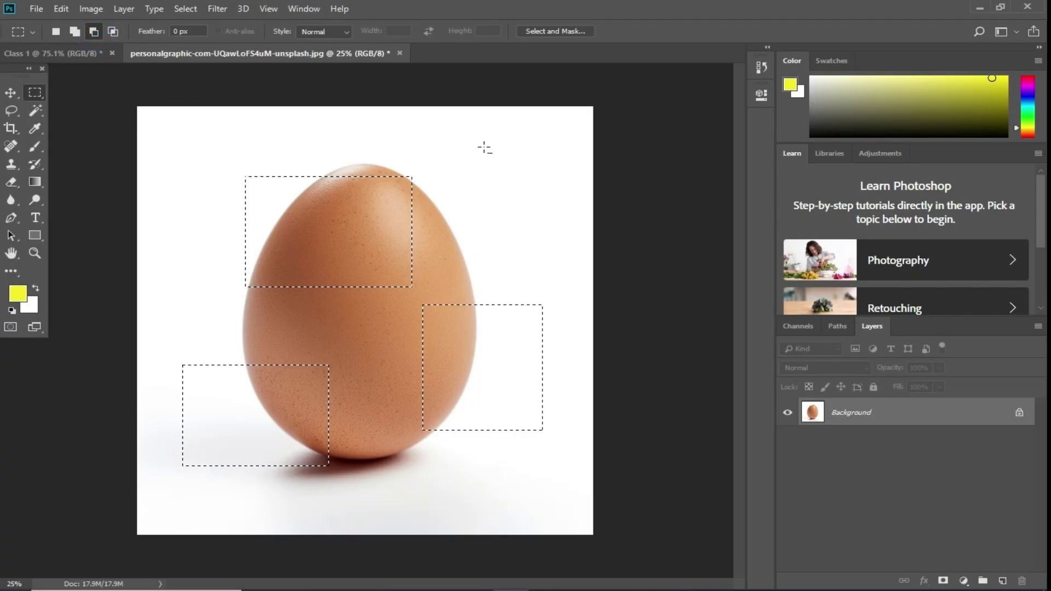
drag(485, 141, 528, 283)
drag(504, 249, 558, 265)
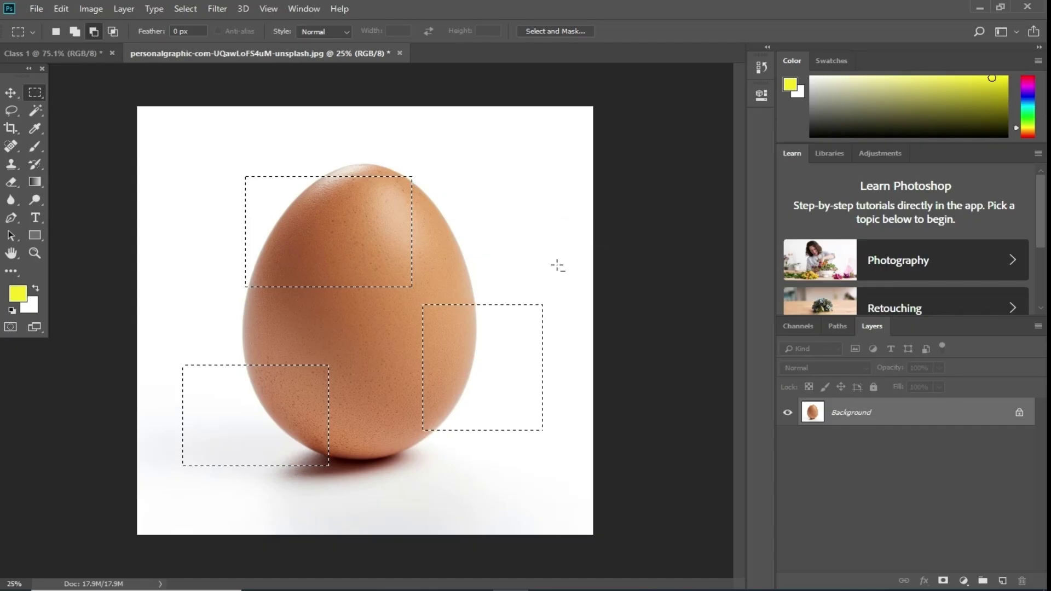
drag(500, 162, 564, 260)
drag(488, 146, 564, 252)
click(491, 155)
drag(468, 275, 495, 309)
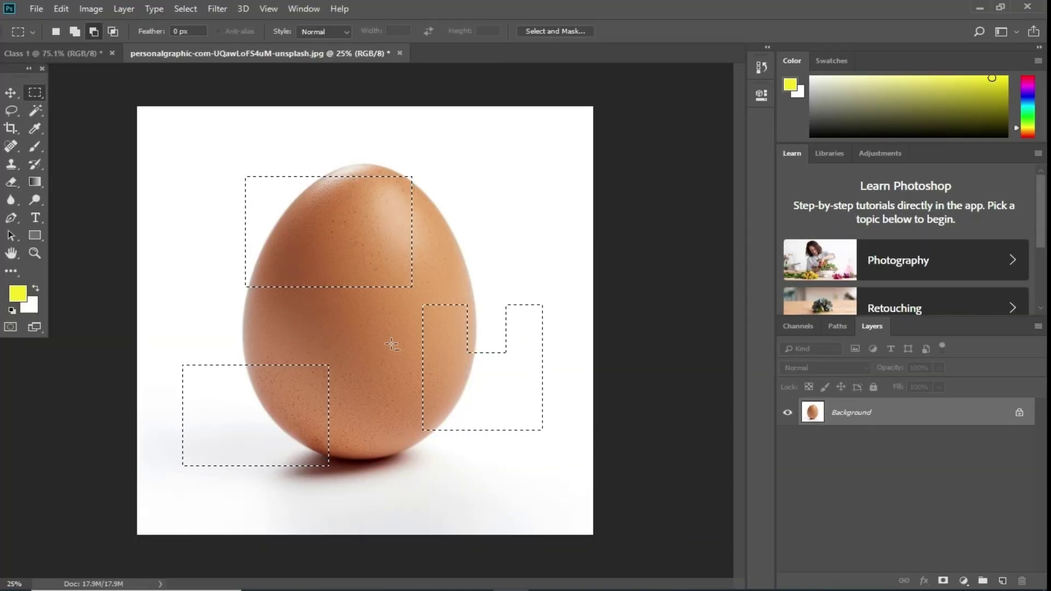
drag(393, 344, 441, 371)
drag(297, 132, 342, 302)
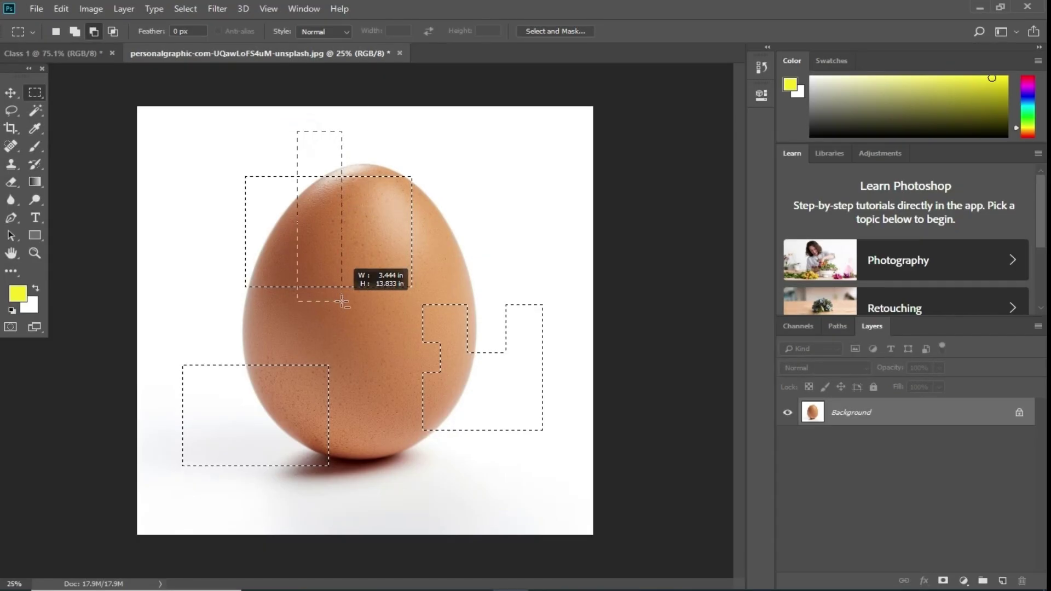
Intersect the selection with a wide rectangle across the egg's upper part, and return to new-selection mode.
click(111, 31)
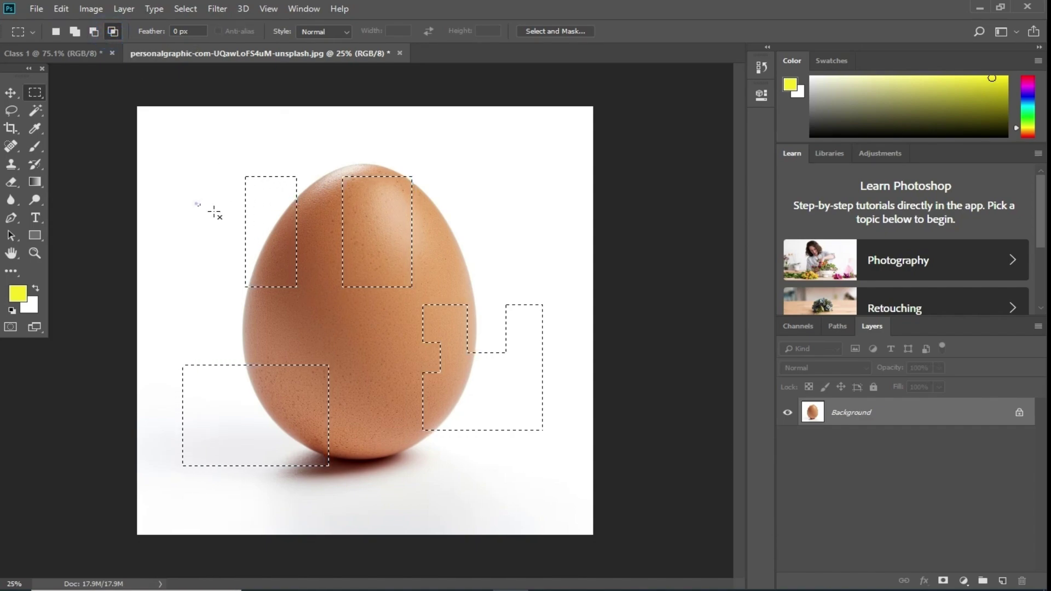
drag(196, 204, 450, 255)
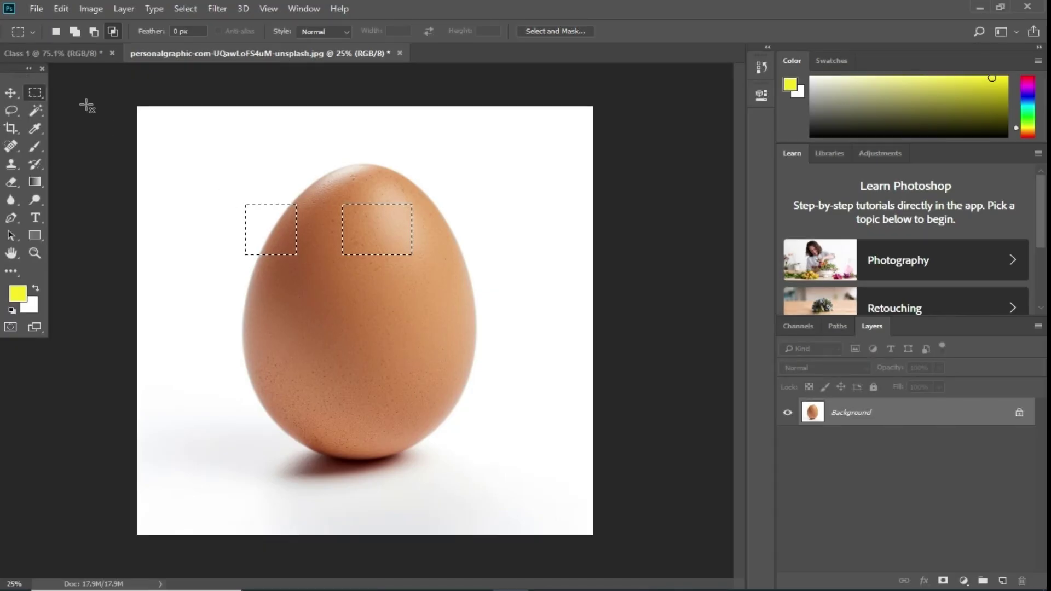
click(58, 34)
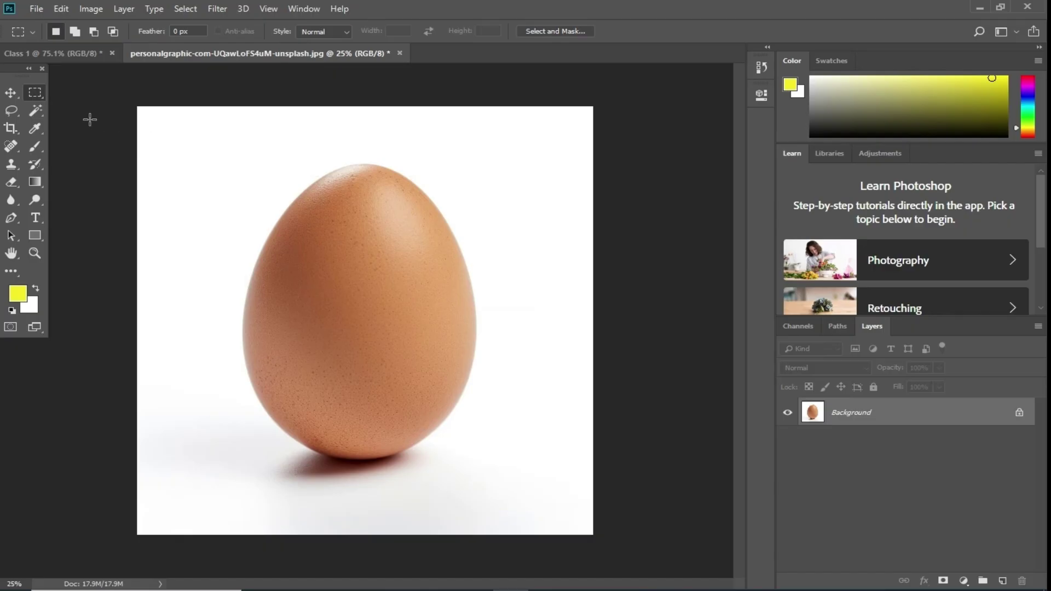
Build a selection from rectangles at the egg's upper left and upper right, subtracting a thin vertical strip and intersecting with a tall rectangle.
drag(173, 133, 342, 235)
drag(395, 164, 540, 276)
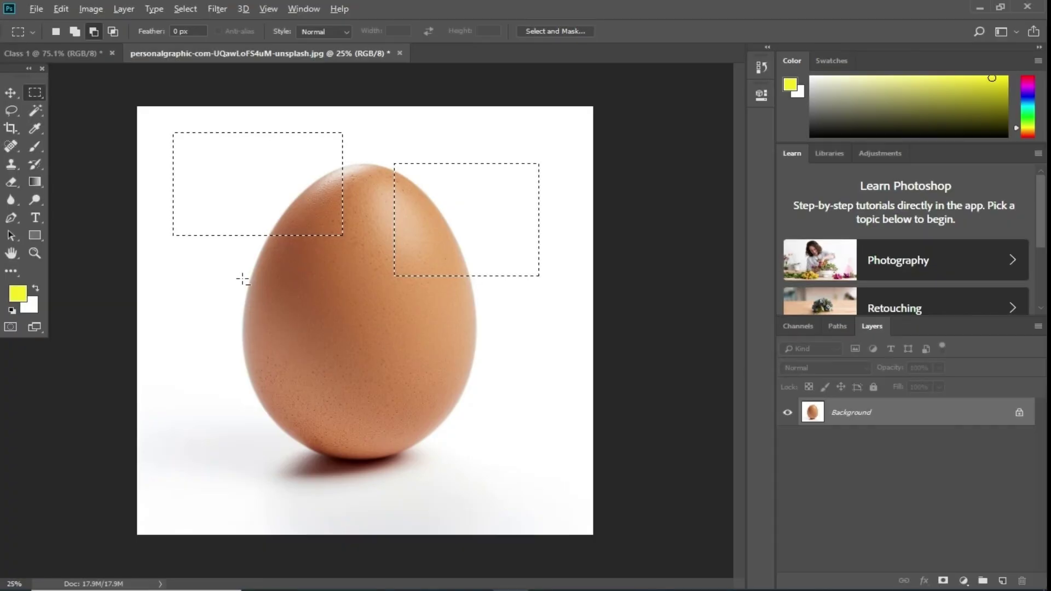
drag(244, 277, 249, 121)
key(shift+alt)
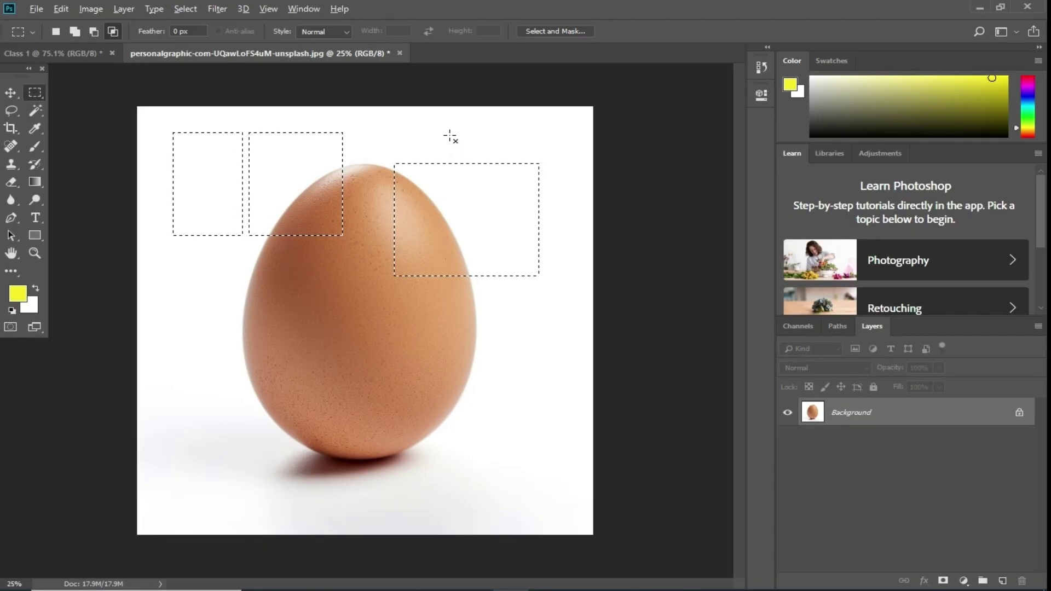
drag(450, 137, 511, 299)
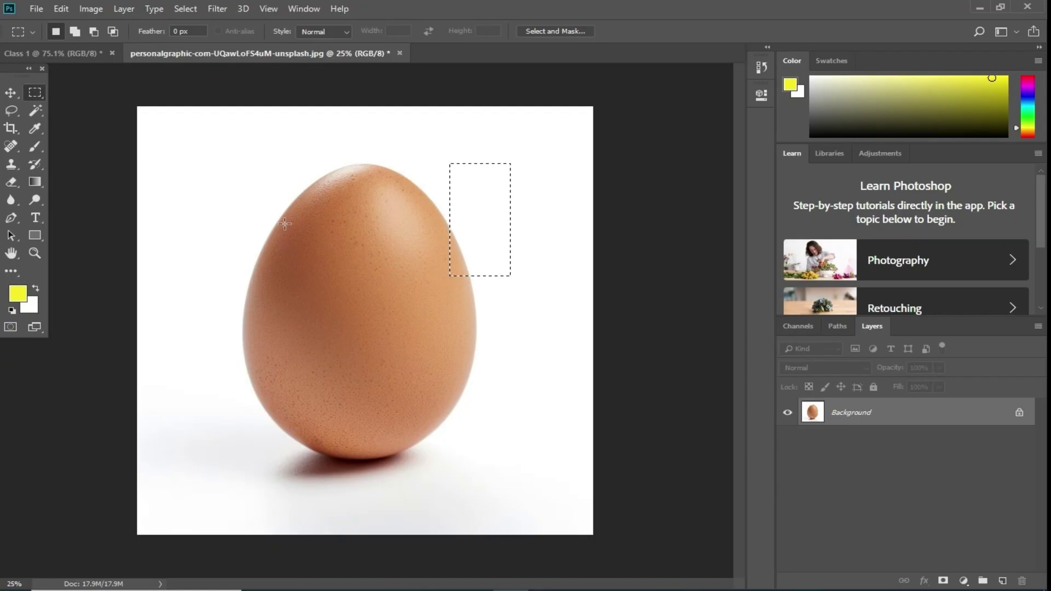
Add four rectangles to the selection: beyond the egg's upper left, over its top, beside its upper right and across its lower left.
click(74, 33)
drag(180, 135, 270, 196)
drag(301, 143, 385, 184)
drag(489, 178, 499, 179)
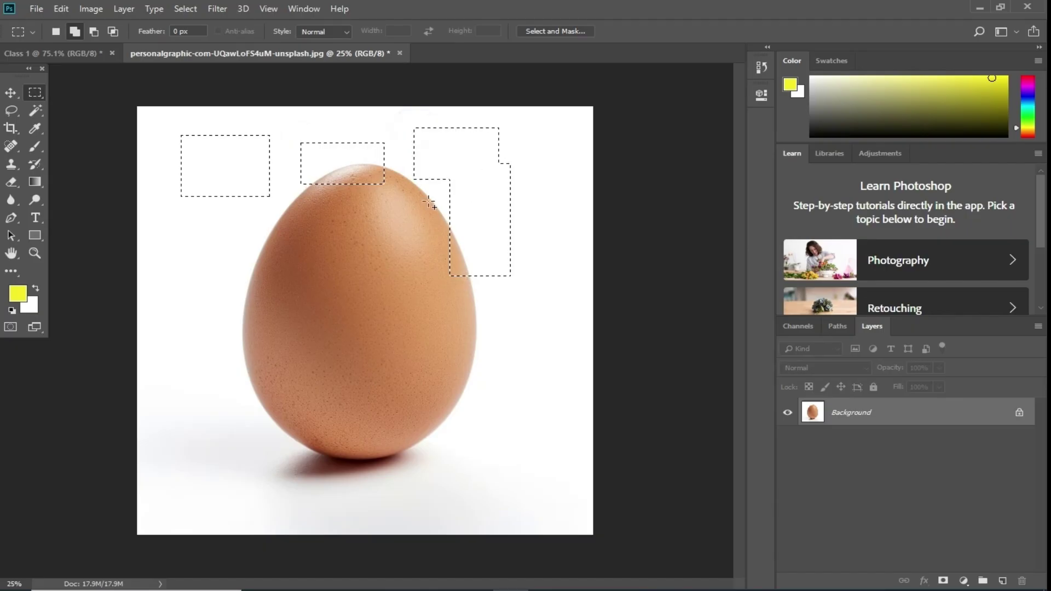
drag(230, 268, 406, 386)
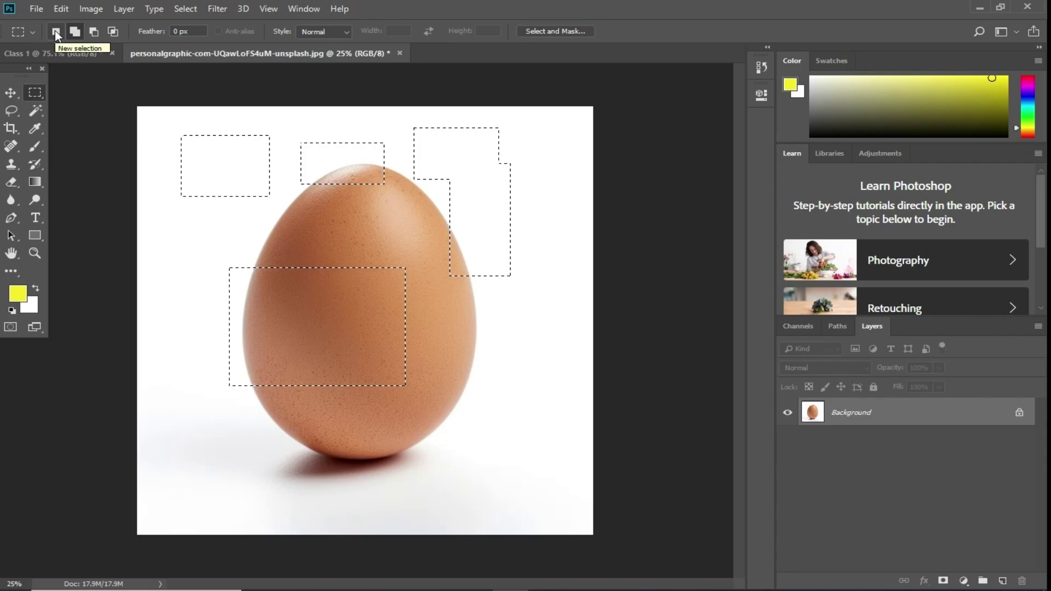
Select the entire canvas and switch to the Quick Selection tool.
key(ctrl+a)
click(11, 93)
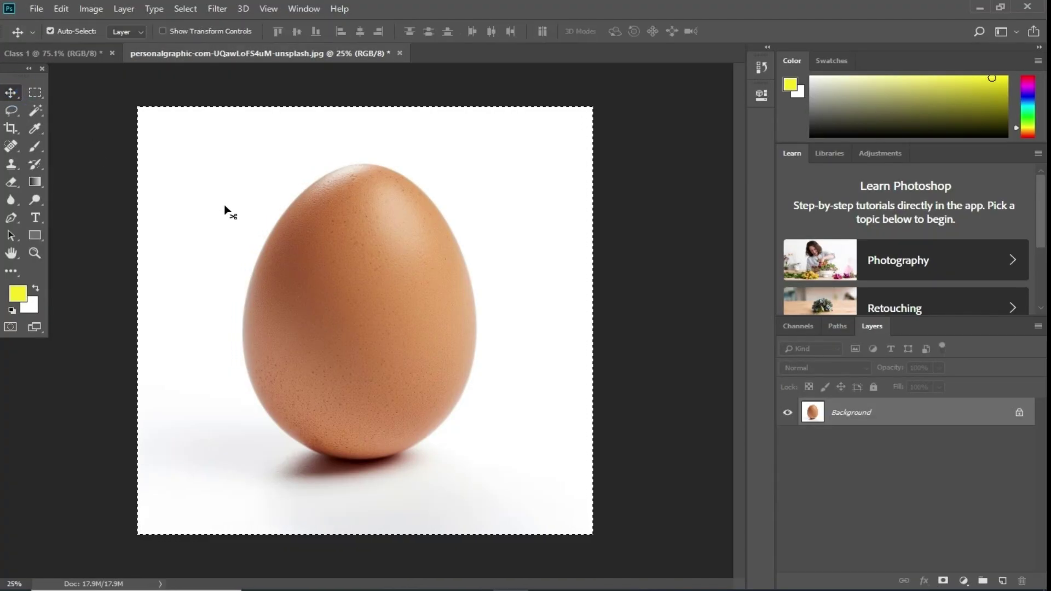
click(34, 109)
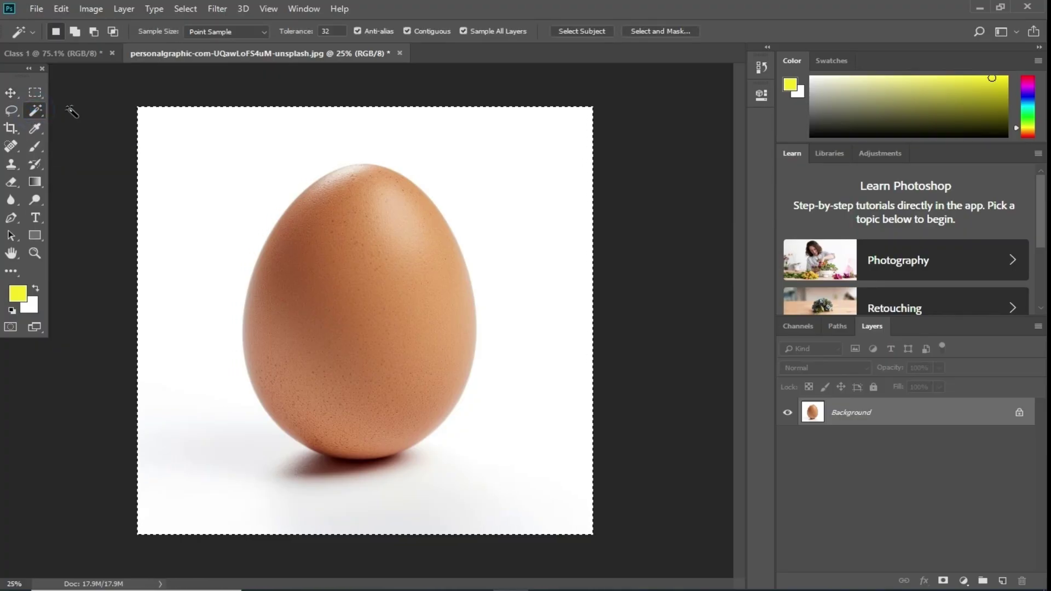
right_click(36, 110)
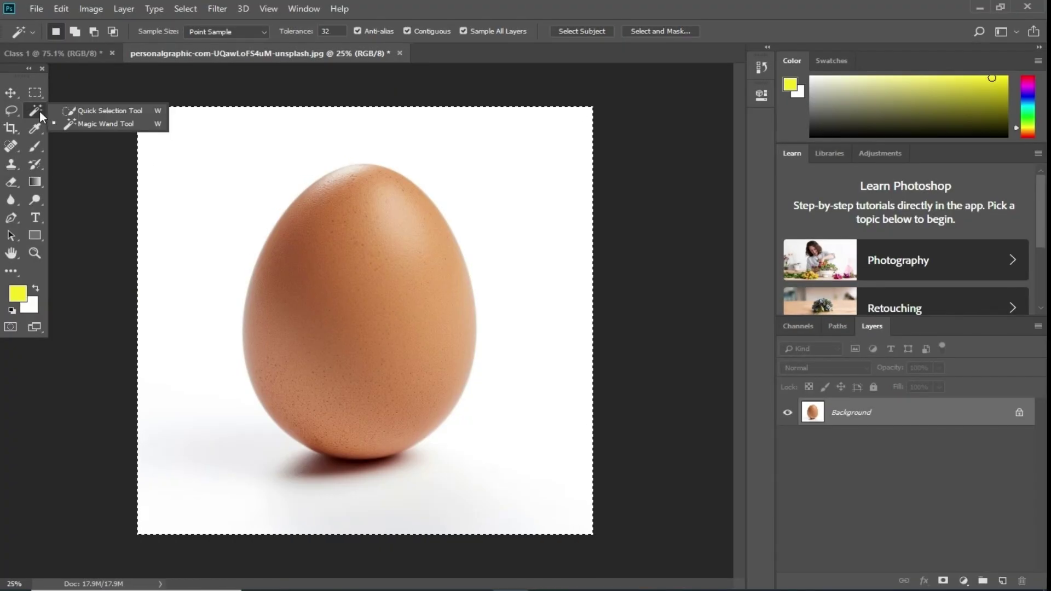
click(94, 110)
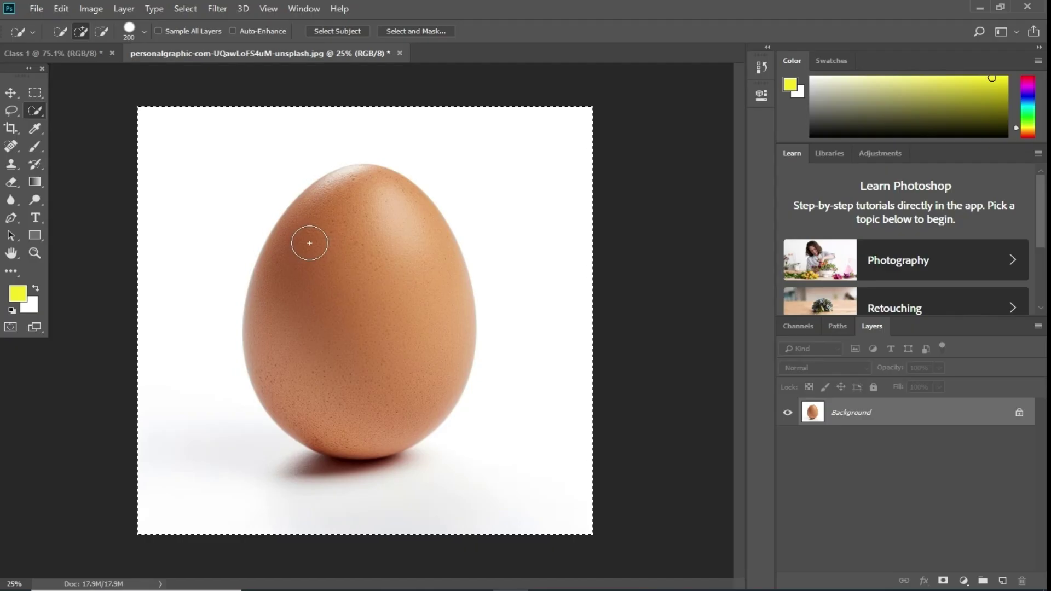
Shrink the Quick Selection brush and enlarge it to size 300.
key(bracketleft)
key(bracketleft)
key(bracketleft)
key(bracketleft)
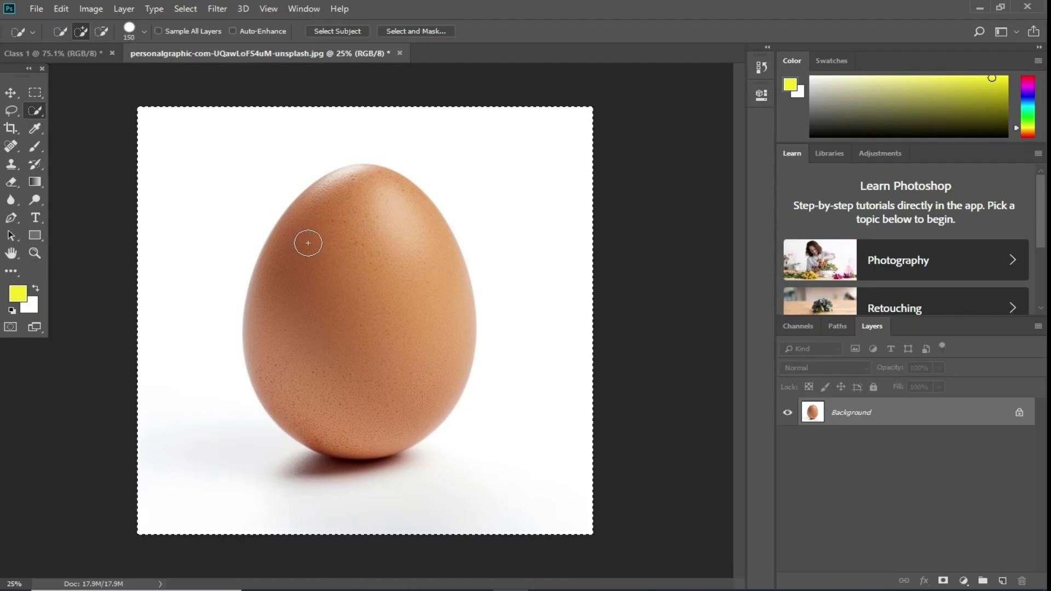
key(bracketleft)
key(bracketleft)
key(bracketright)
key(bracketright)
key(bracketright)
key(bracketright)
key(bracketright)
key(bracketright)
key(bracketright)
key(bracketright)
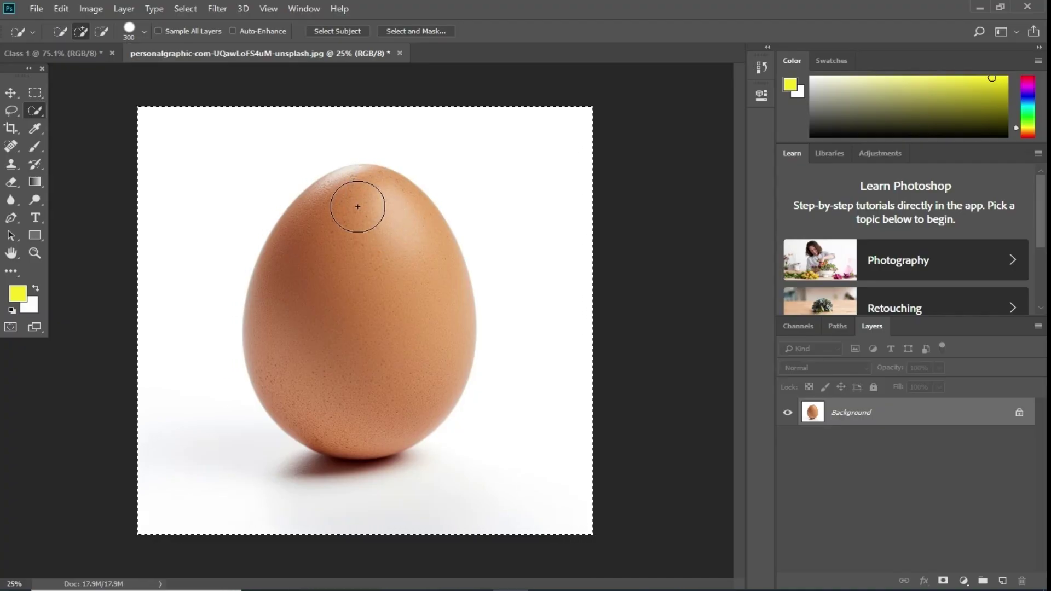
Clear the selections, and add a new empty layer and undo it.
key(ctrl+d)
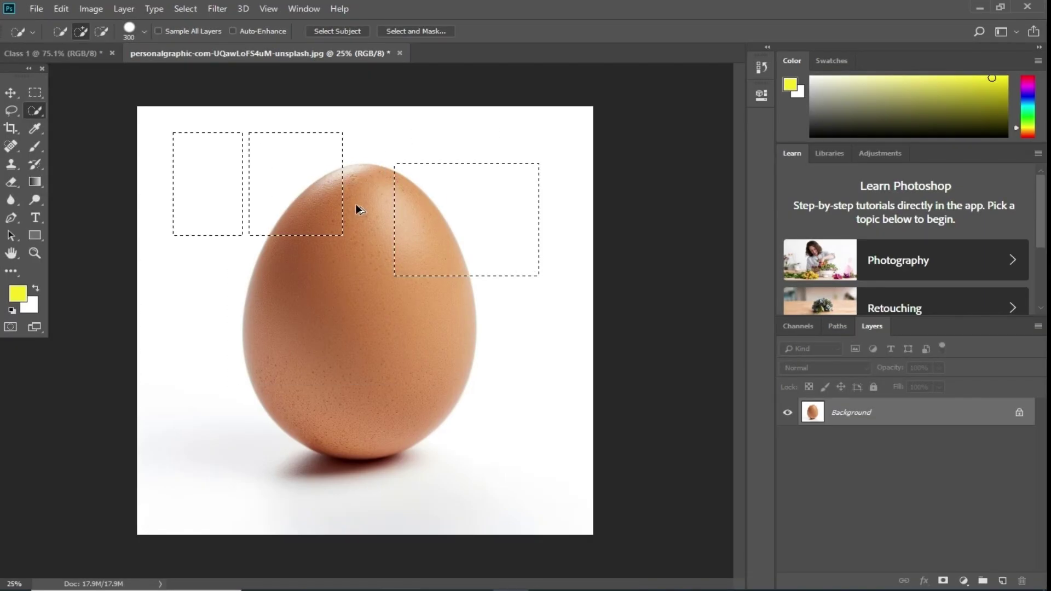
click(1003, 581)
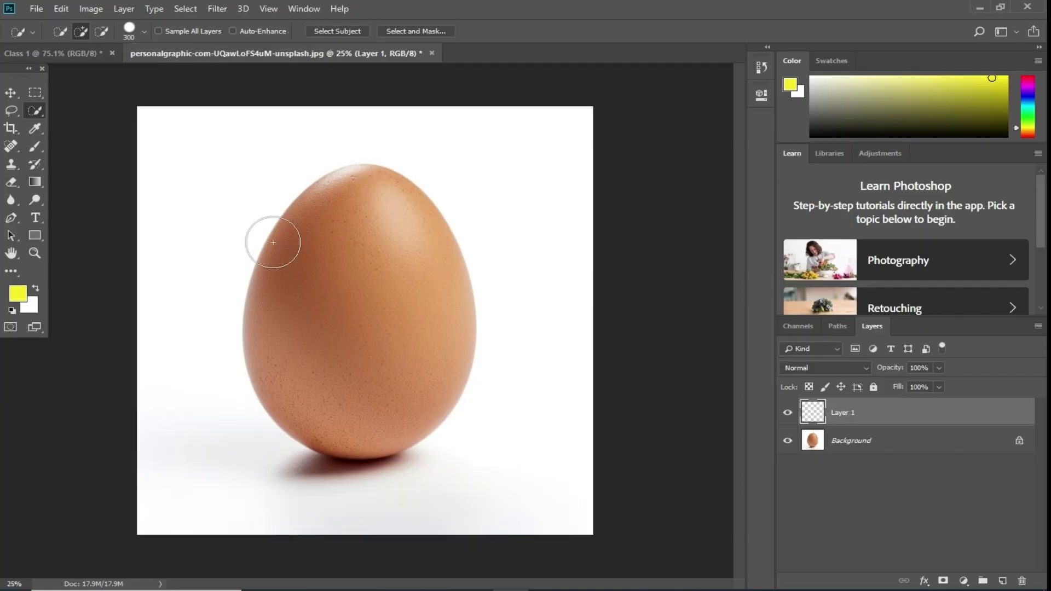
key(ctrl+z)
Reduce the Quick Selection brush to size 70.
key(bracketleft)
key(bracketleft)
key(bracketleft)
key(bracketleft)
key(bracketleft)
key(bracketleft)
key(bracketleft)
key(bracketleft)
key(bracketleft)
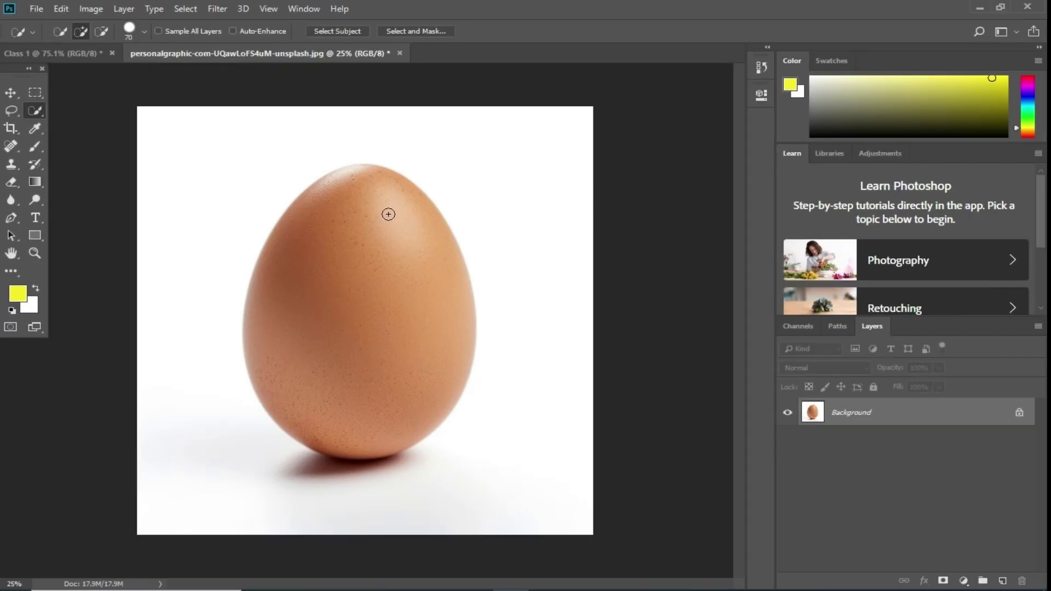
Select the egg with the Quick Selection tool, fill it with the yellow foreground colour, and undo the fill and the stroke.
drag(389, 211, 427, 289)
key(alt+BackSpace)
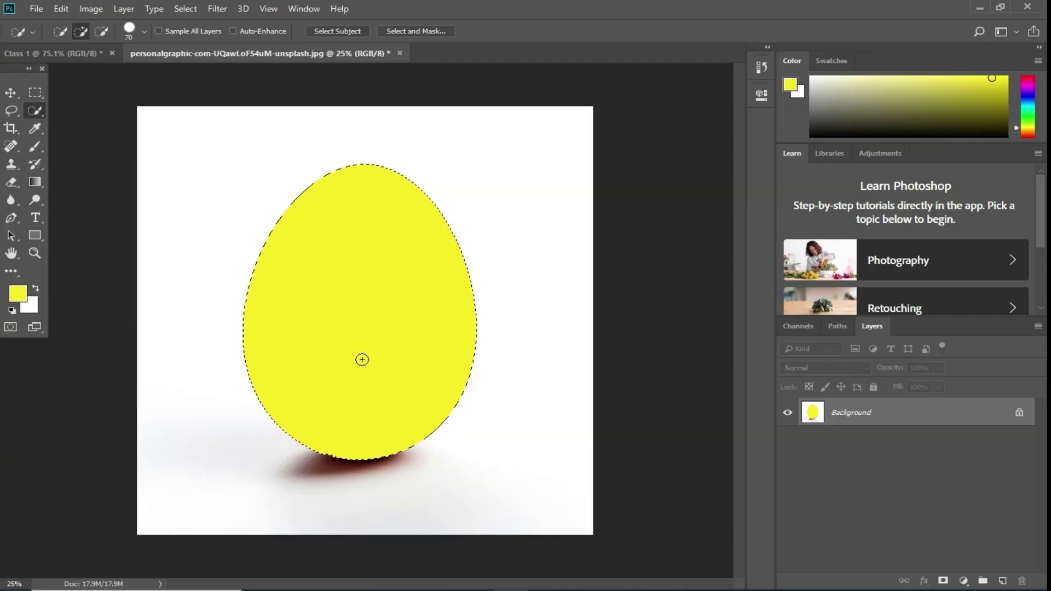
key(ctrl+alt+z)
key(ctrl+alt+z)
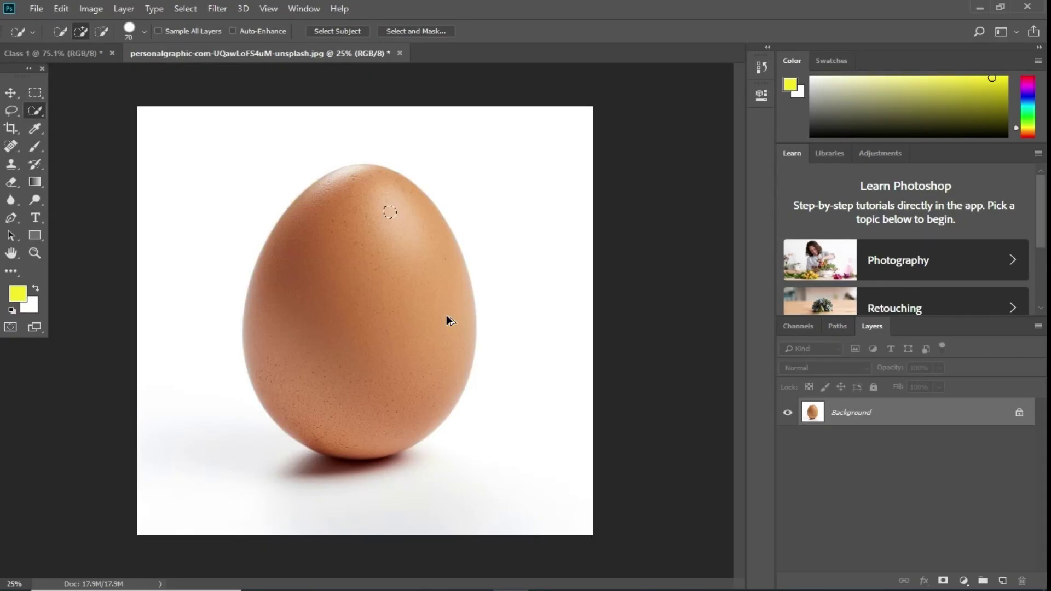
Select the backdrop around the egg and fill it with the yellow foreground colour, undoing the fill and deselecting.
mouse_move(470, 152)
mouse_down()
mouse_move(512, 215)
mouse_move(532, 307)
mouse_move(518, 445)
mouse_move(297, 468)
mouse_move(228, 439)
mouse_move(192, 337)
mouse_move(187, 268)
mouse_move(198, 214)
mouse_move(196, 247)
mouse_up()
key(alt)
key(alt+BackSpace)
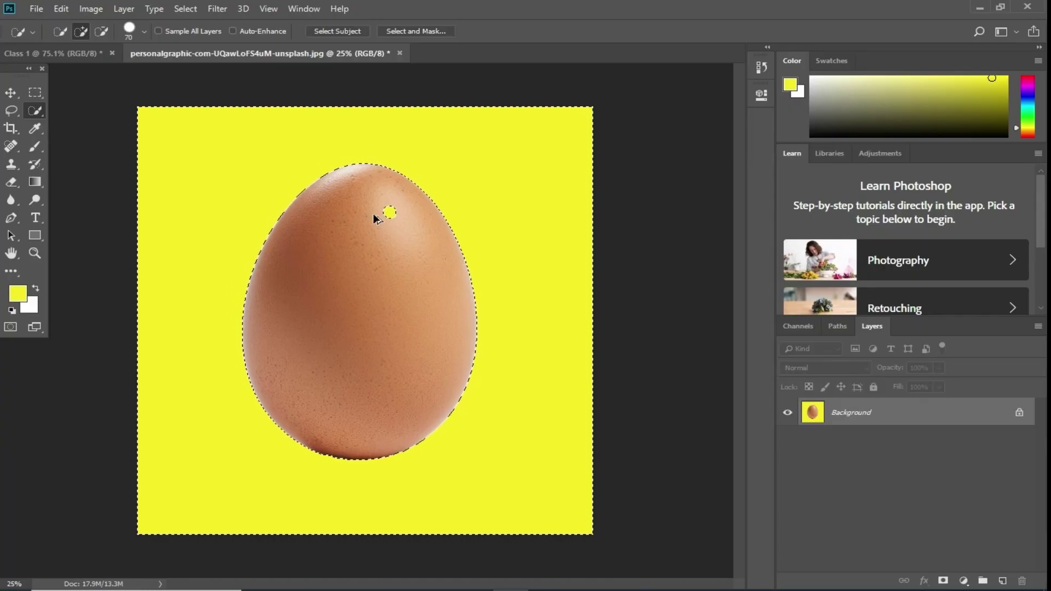
key(ctrl+z)
key(ctrl+d)
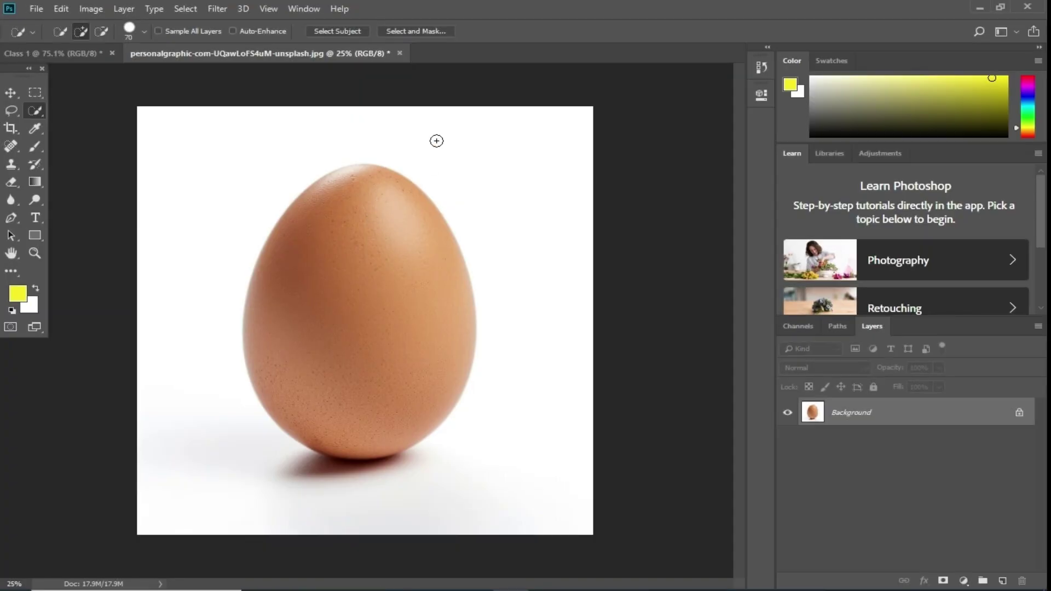
Select the whole backdrop around the egg with the Quick Selection tool and fill it with the yellow foreground colour.
drag(390, 483, 169, 323)
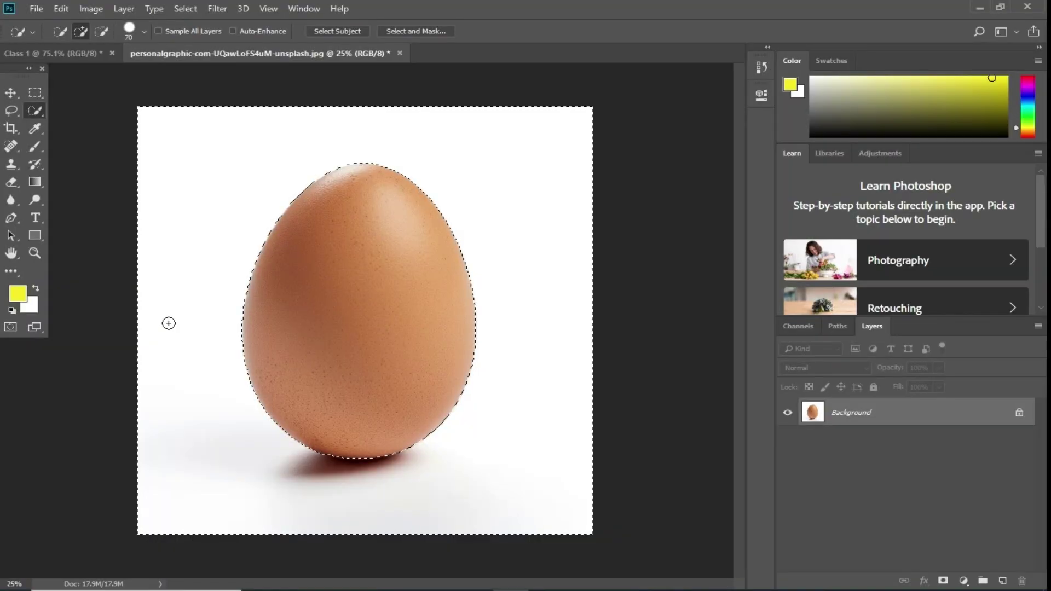
key(alt+BackSpace)
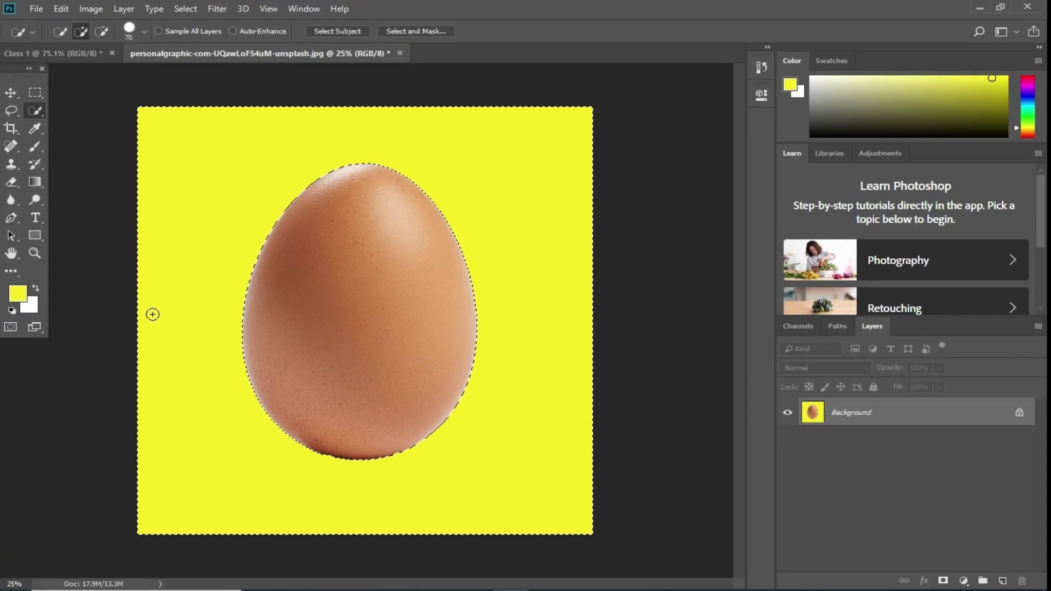
click(15, 110)
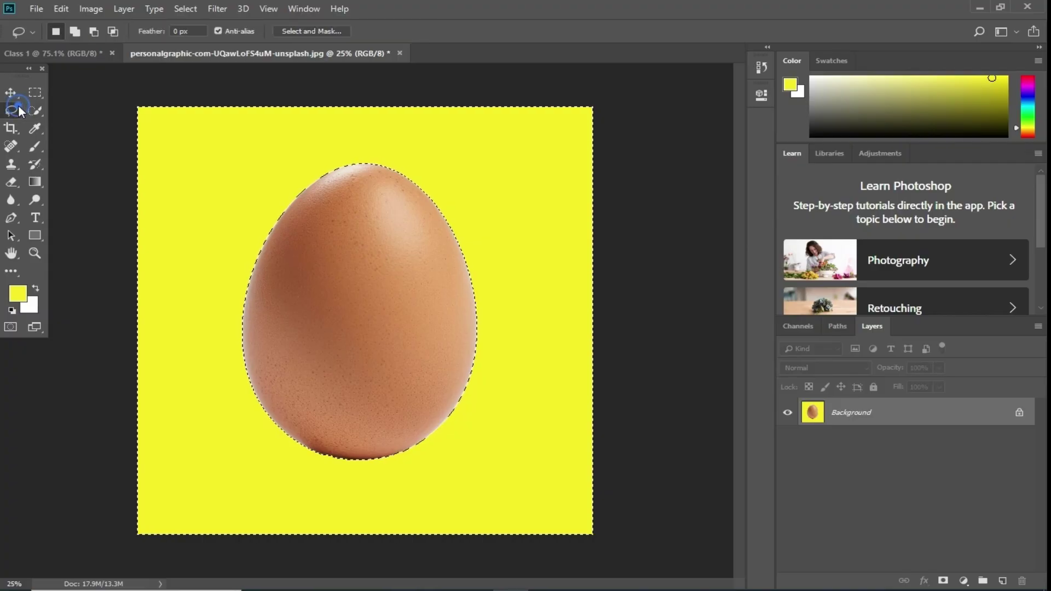
right_click(15, 111)
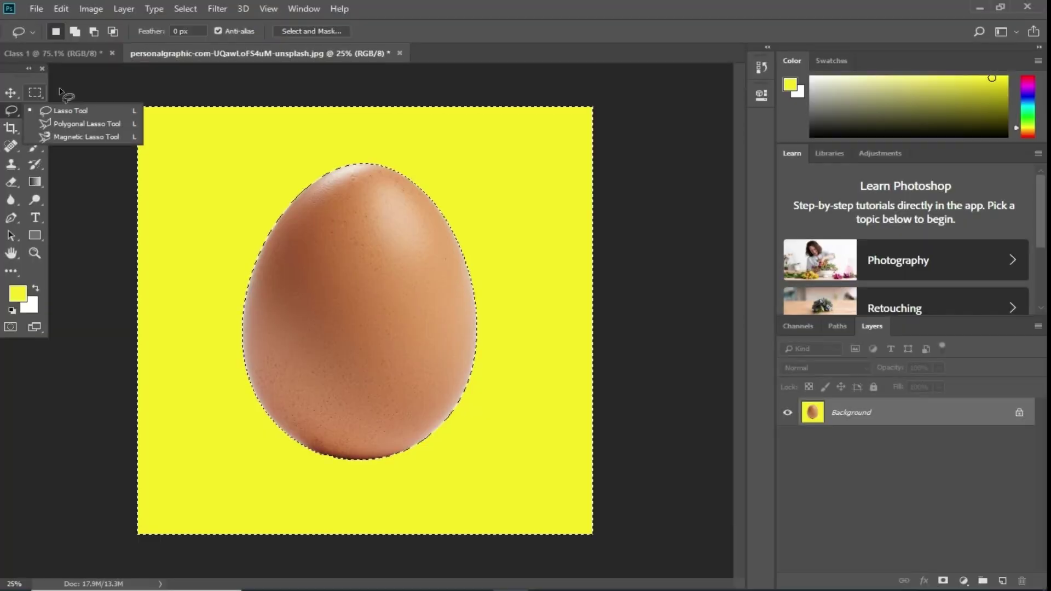
click(11, 93)
click(35, 111)
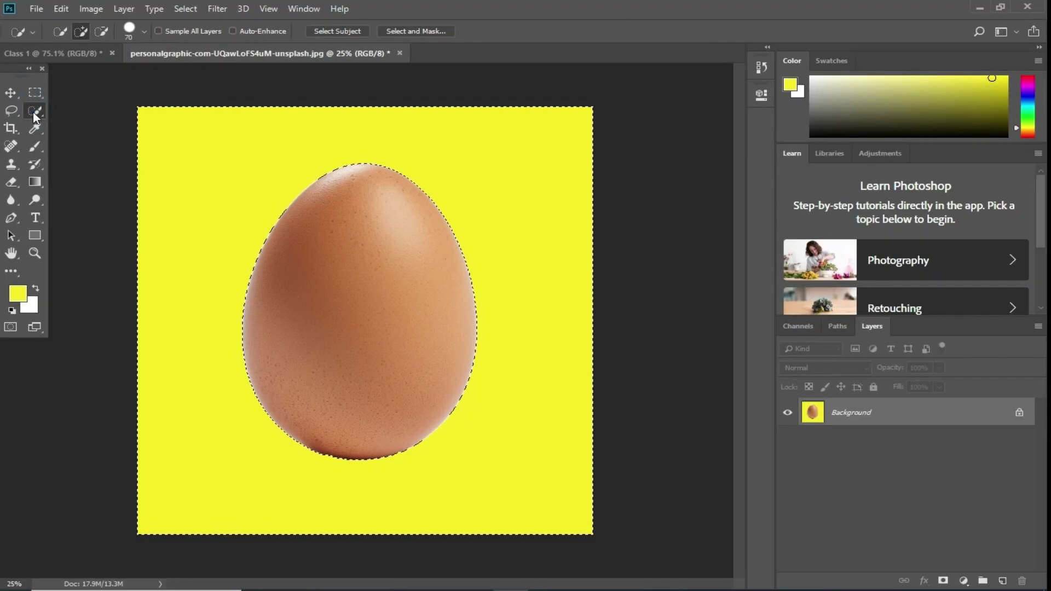
right_click(35, 110)
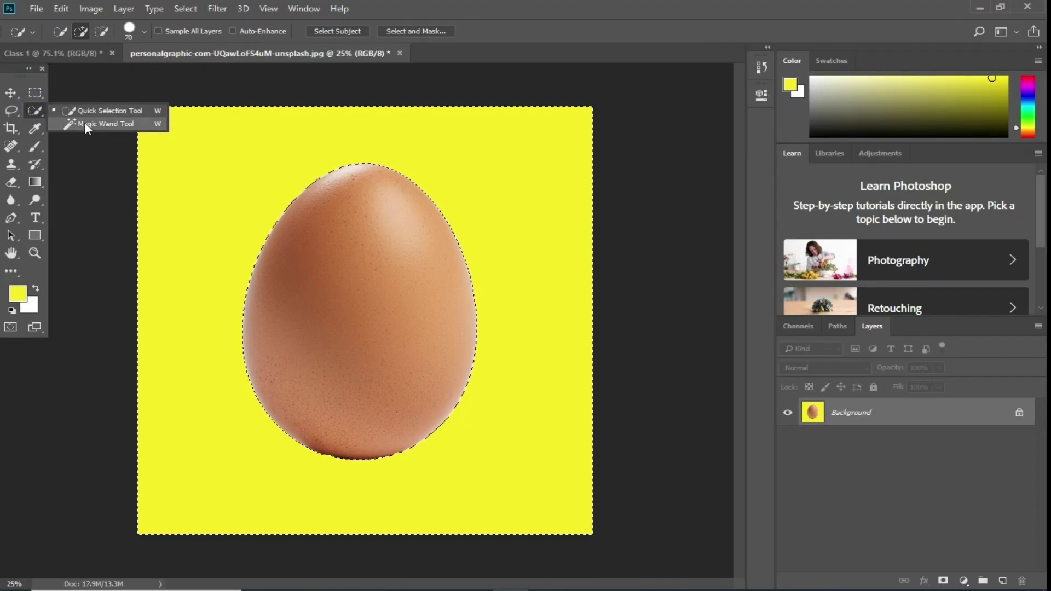